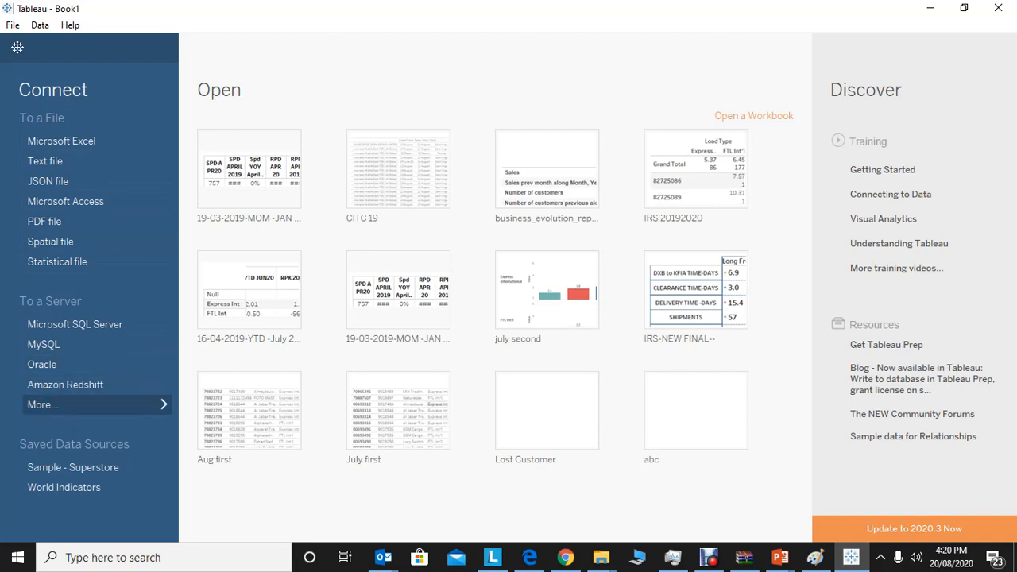
Start a connection to a Microsoft Excel file and browse to the Desktop folder.
{"action": "left_click", "coordinate": [43, 405]}
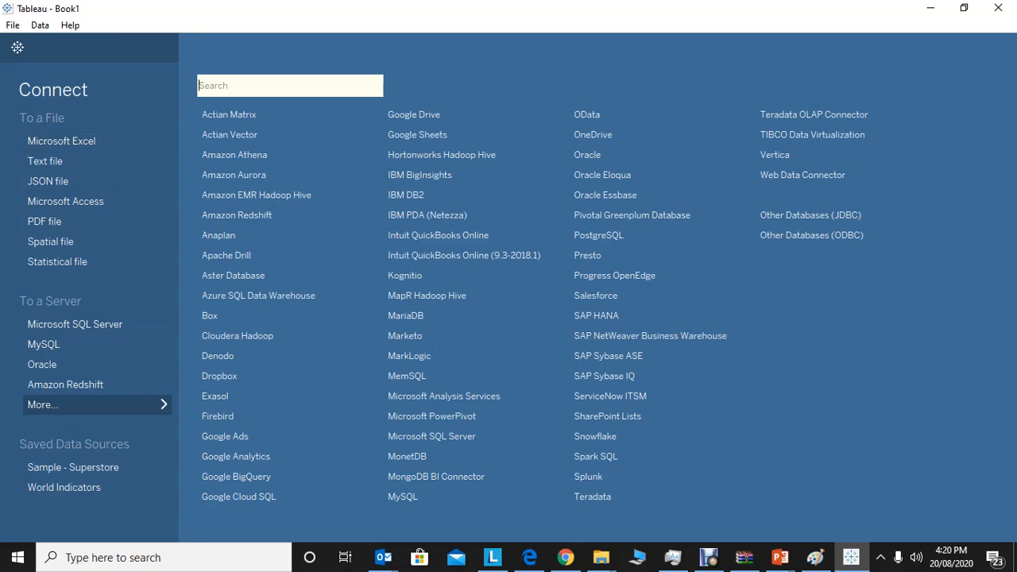
{"action": "left_click", "coordinate": [62, 142]}
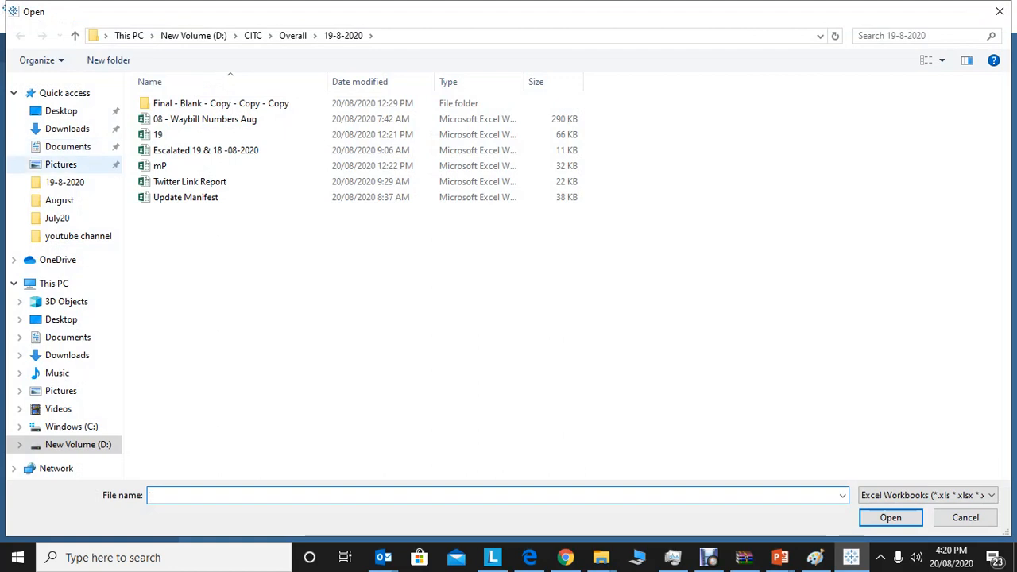
{"action": "left_click", "coordinate": [105, 36]}
{"action": "left_click", "coordinate": [106, 36]}
{"action": "left_click", "coordinate": [152, 36]}
{"action": "left_click", "coordinate": [105, 36]}
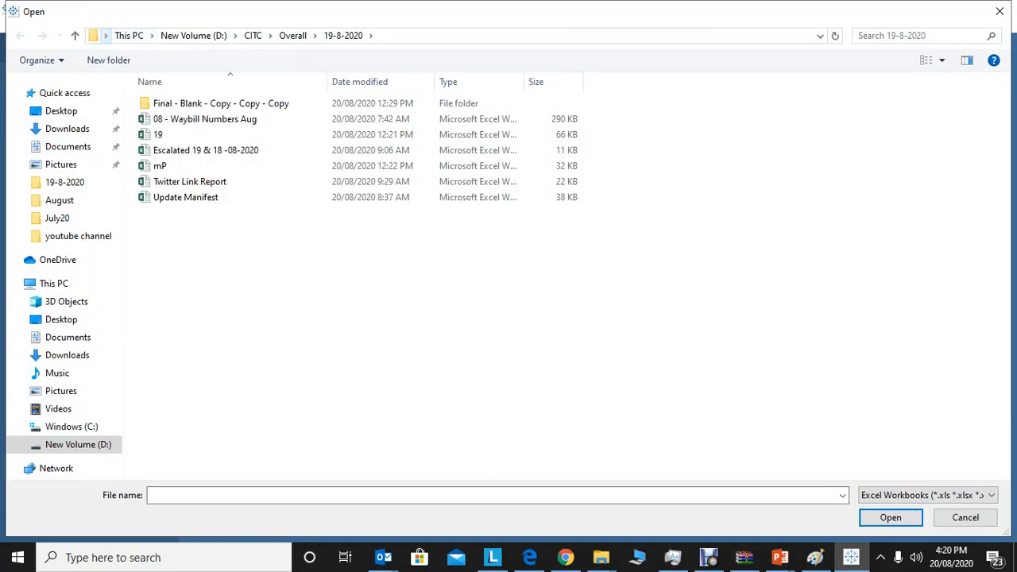
{"action": "left_click", "coordinate": [104, 35]}
{"action": "left_click", "coordinate": [127, 54]}
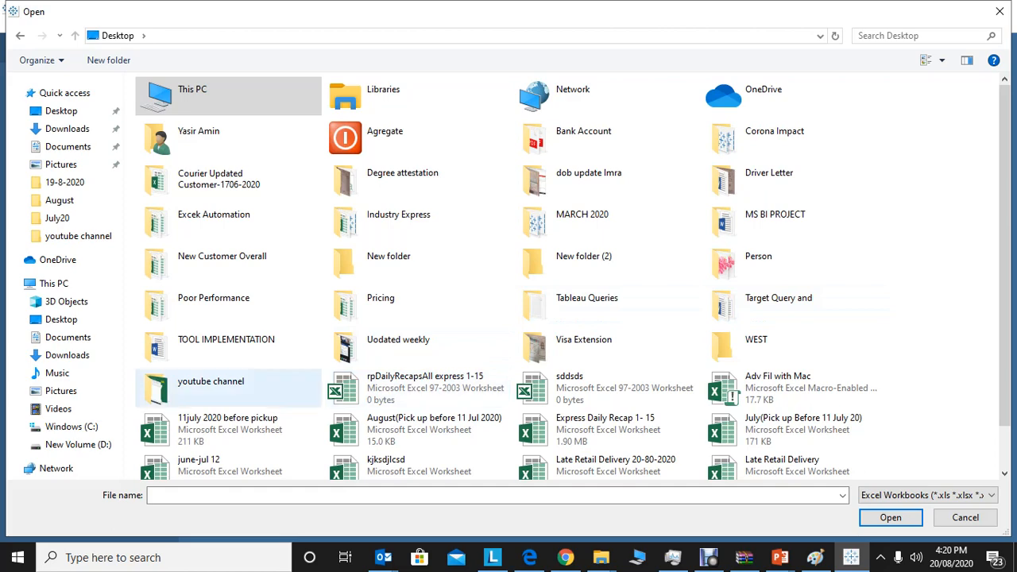
Open the Sample Data workbook from the Tableau folder inside the youtube channel folder.
{"action": "left_click", "coordinate": [214, 387]}
{"action": "double_click", "coordinate": [214, 387]}
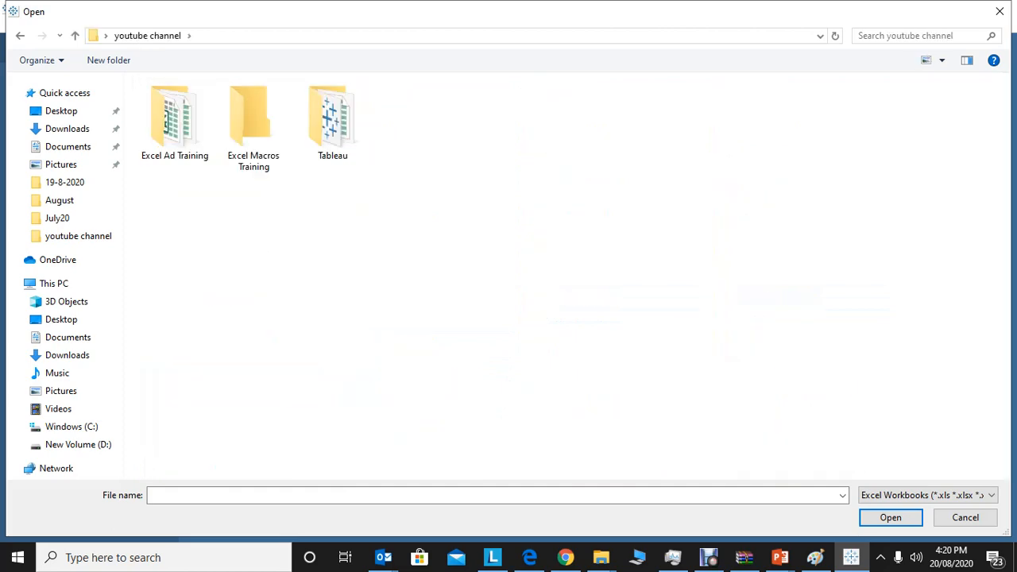
{"action": "double_click", "coordinate": [332, 120]}
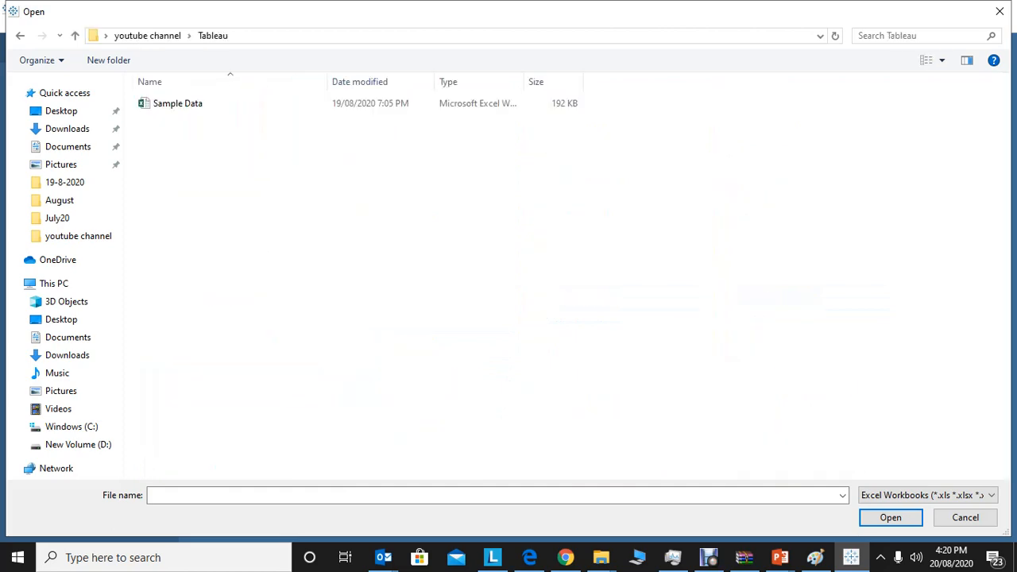
{"action": "left_click", "coordinate": [178, 103]}
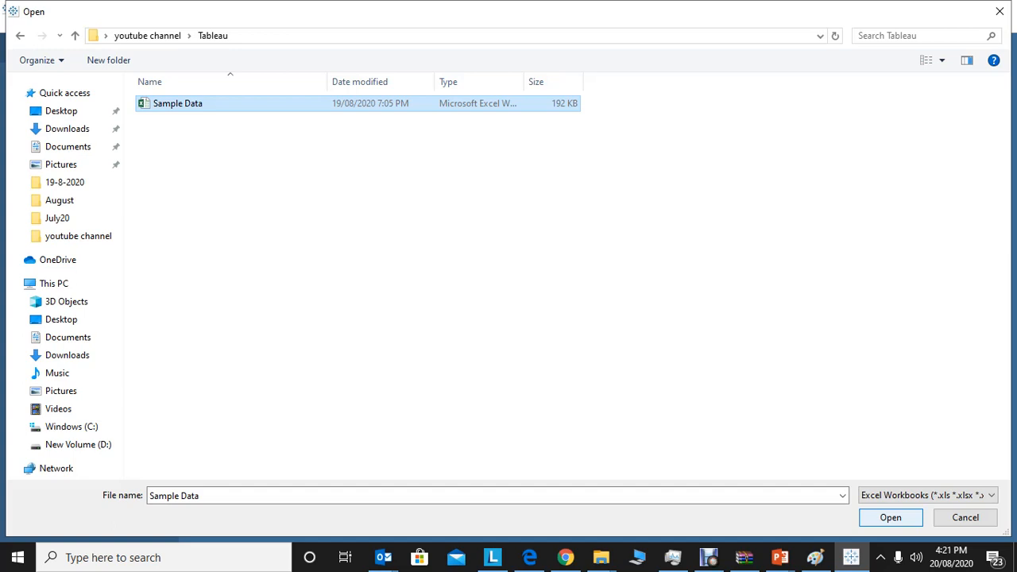
{"action": "key", "text": "Return"}
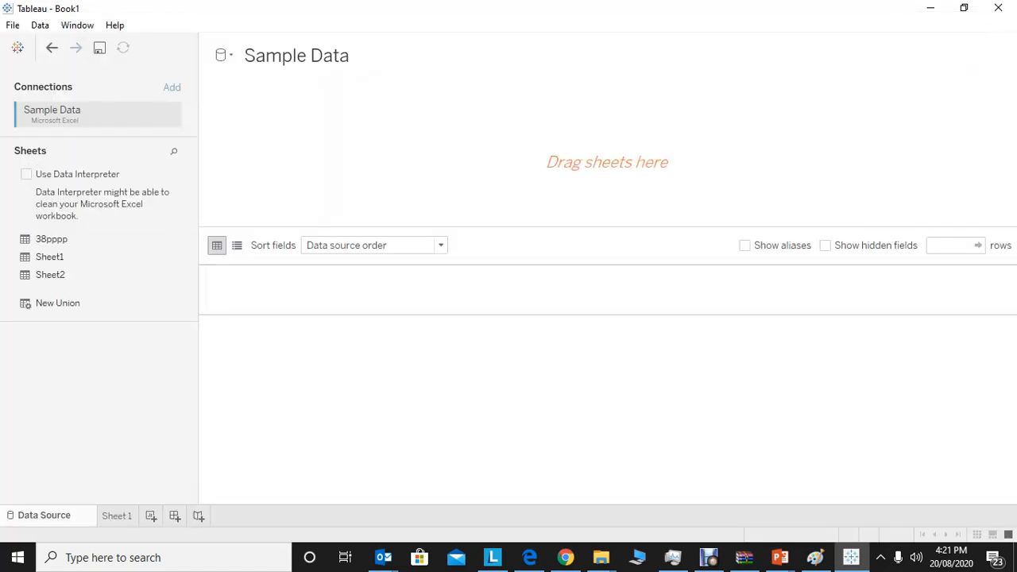
{"action": "left_click", "coordinate": [172, 87]}
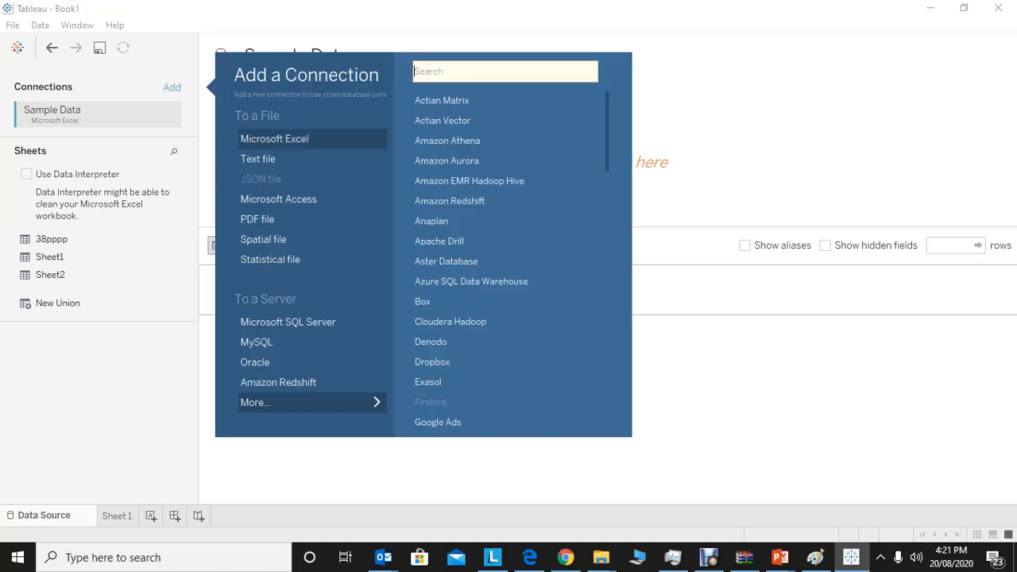
{"action": "left_click", "coordinate": [274, 138]}
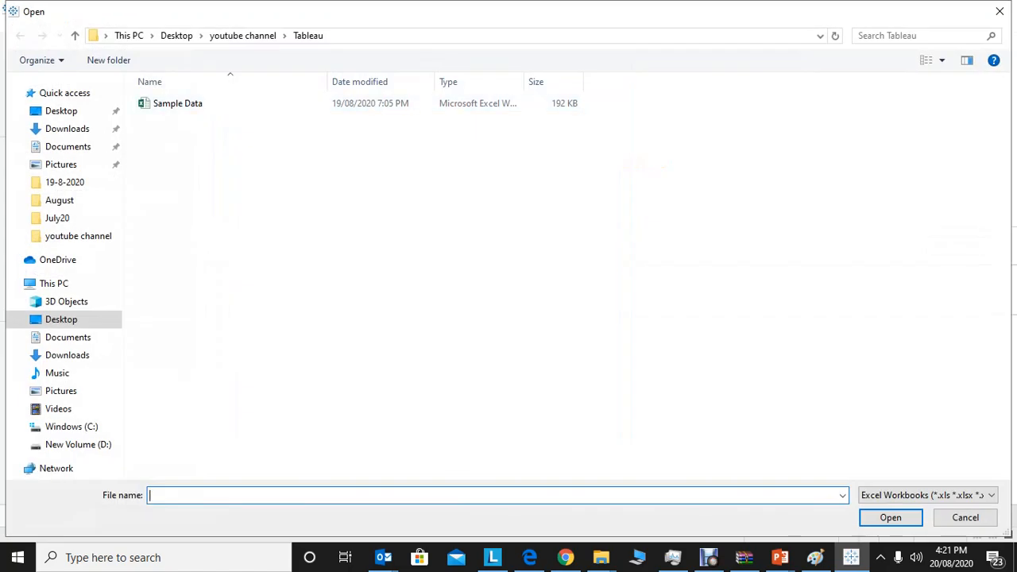
{"action": "left_click", "coordinate": [999, 11]}
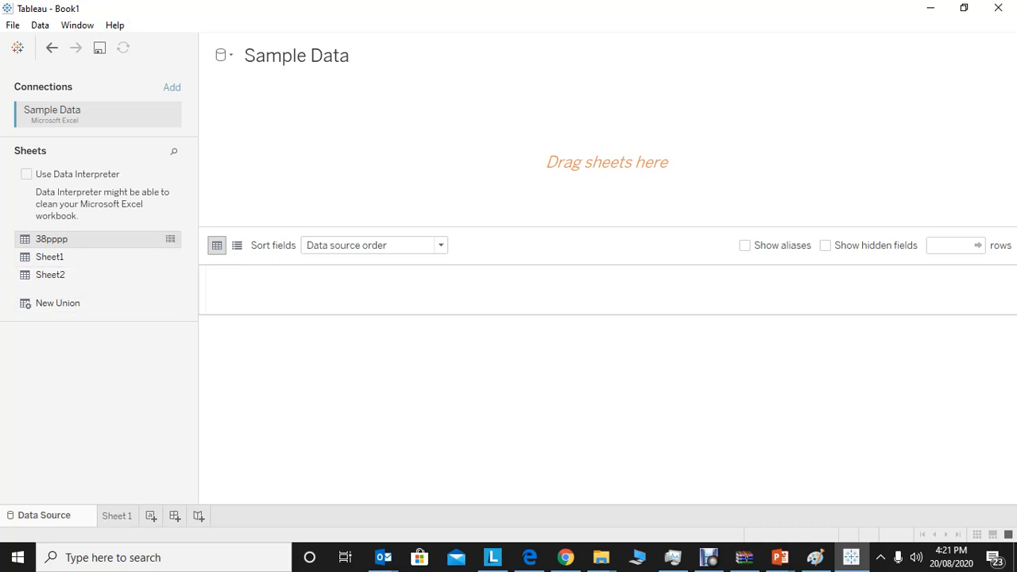
Add the 38pppp sheet to the data source canvas.
{"action": "left_click_drag", "start_coordinate": [52, 238], "coordinate": [607, 162]}
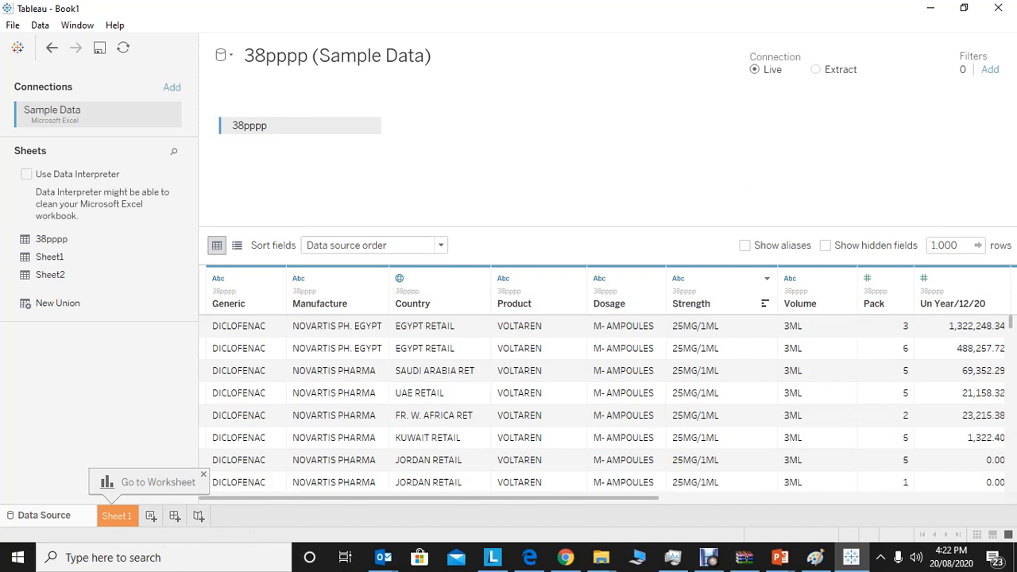
Try a data source filter on the Product field that excludes ADCO-DICLOFENAC, then clear both choices.
{"action": "left_click", "coordinate": [990, 70]}
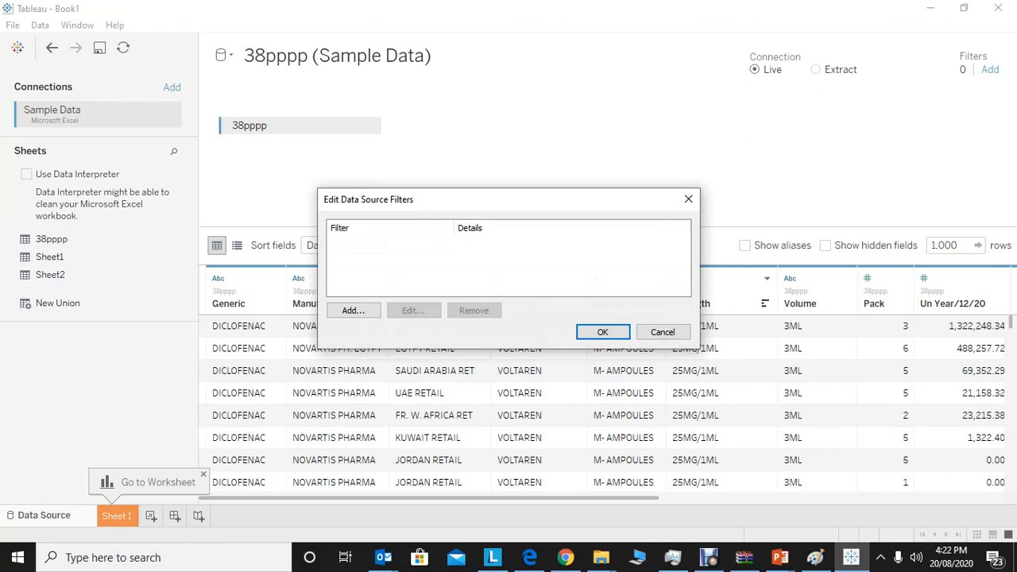
{"action": "left_click", "coordinate": [354, 310]}
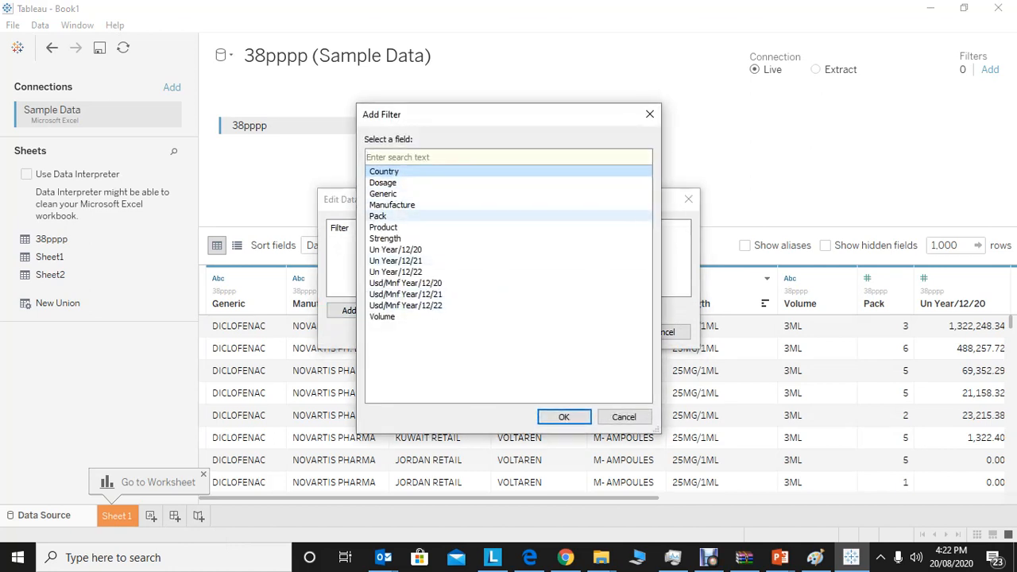
{"action": "left_click", "coordinate": [383, 227]}
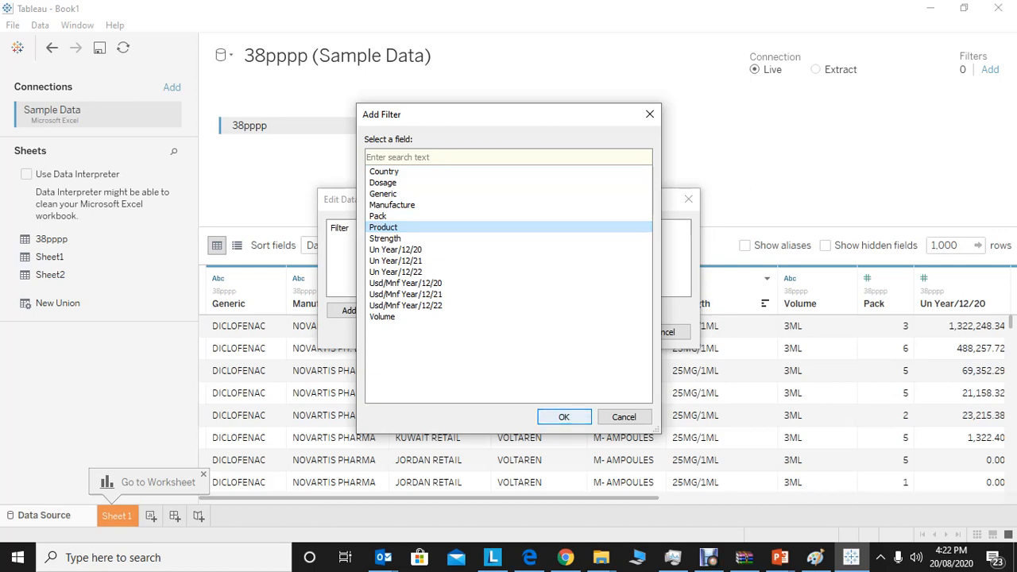
{"action": "left_click", "coordinate": [563, 416]}
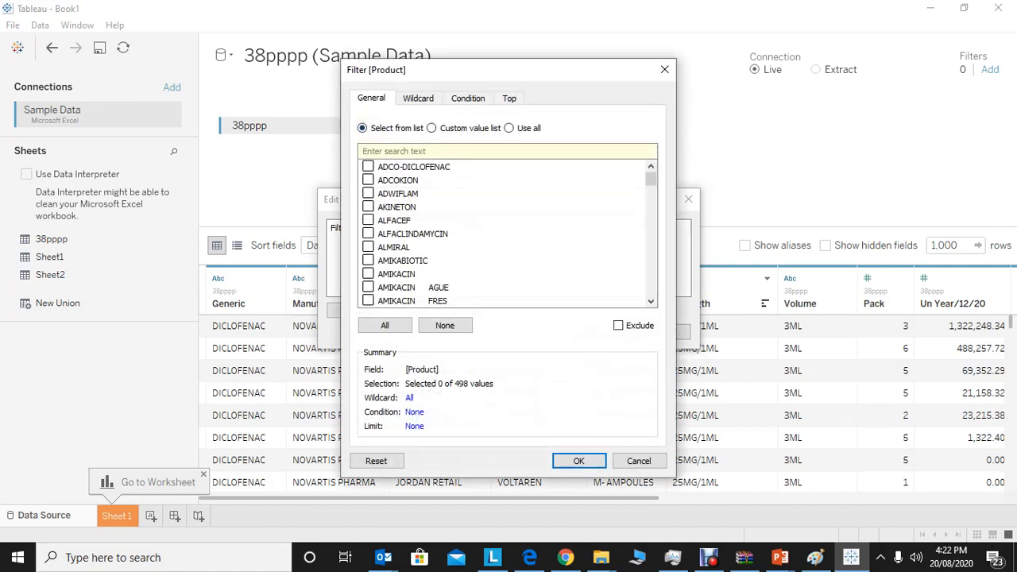
{"action": "left_click", "coordinate": [368, 167]}
{"action": "left_click", "coordinate": [619, 326]}
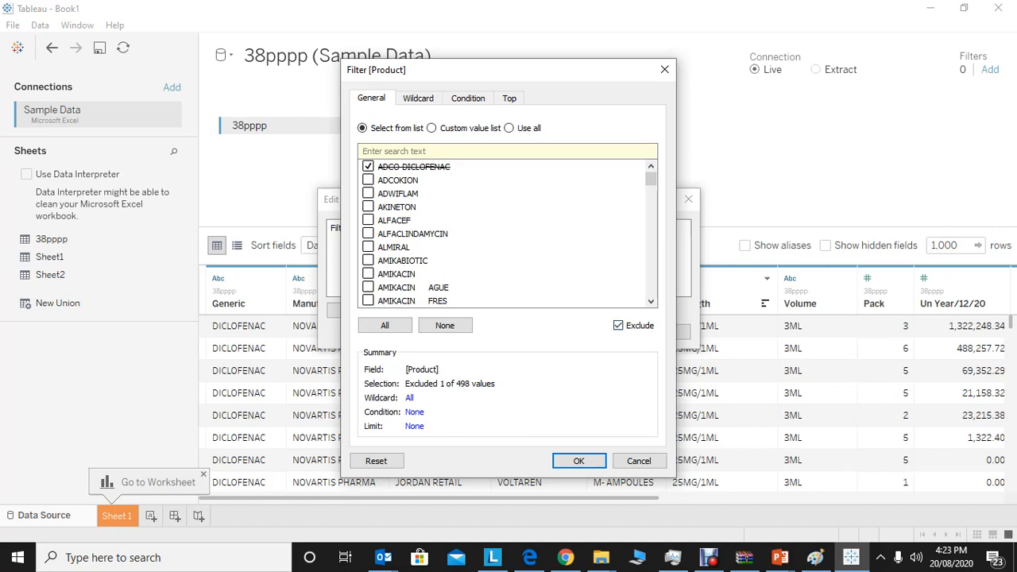
{"action": "left_click", "coordinate": [368, 167]}
{"action": "left_click", "coordinate": [618, 326]}
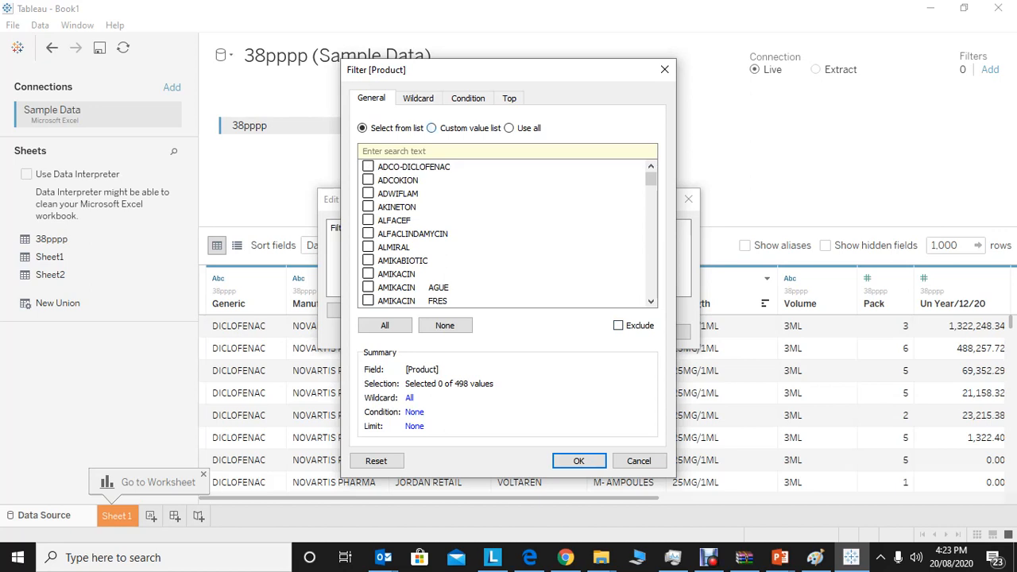
Review the Product filter's custom value list, wildcard, condition and top options, and close the filter dialogs without applying anything.
{"action": "left_click", "coordinate": [431, 128]}
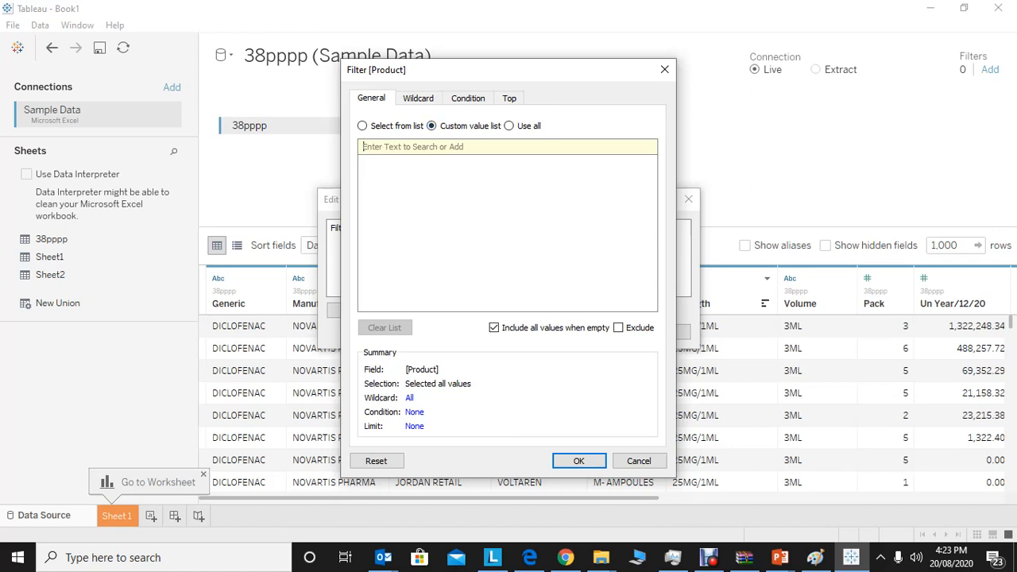
{"action": "left_click", "coordinate": [362, 127]}
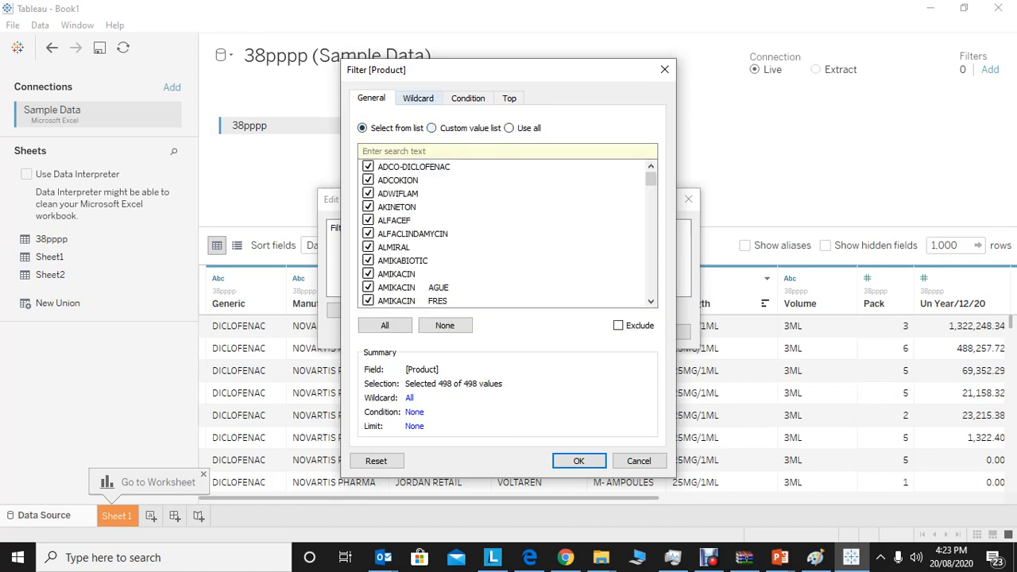
{"action": "left_click", "coordinate": [418, 98]}
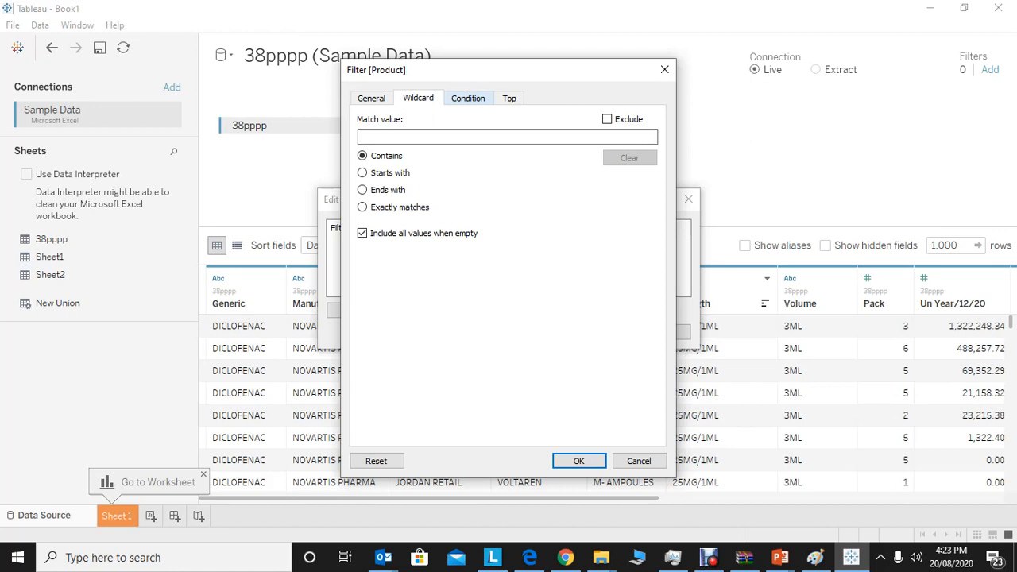
{"action": "left_click", "coordinate": [468, 98]}
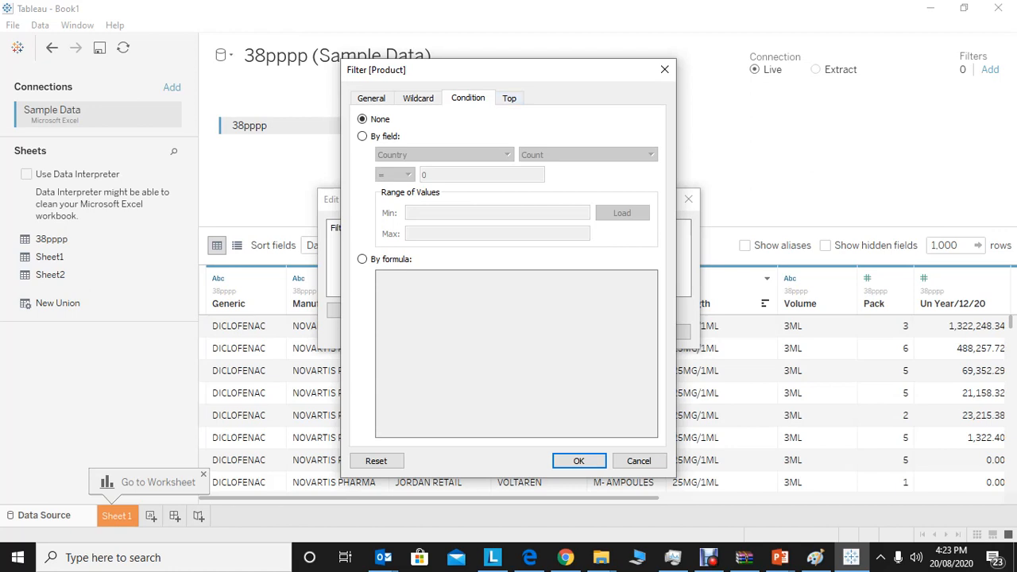
{"action": "left_click", "coordinate": [509, 99]}
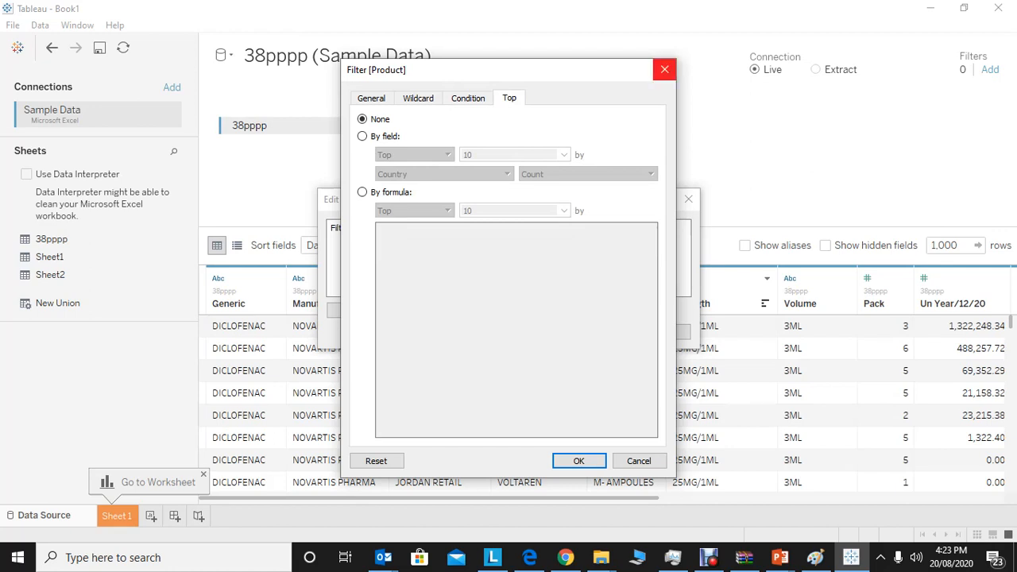
{"action": "left_click", "coordinate": [664, 70]}
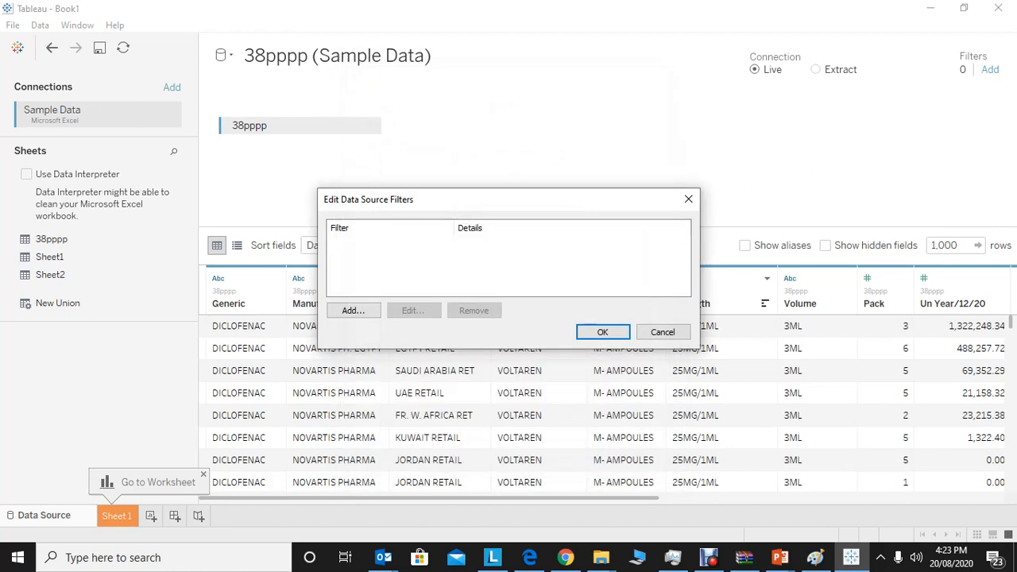
{"action": "left_click", "coordinate": [688, 199]}
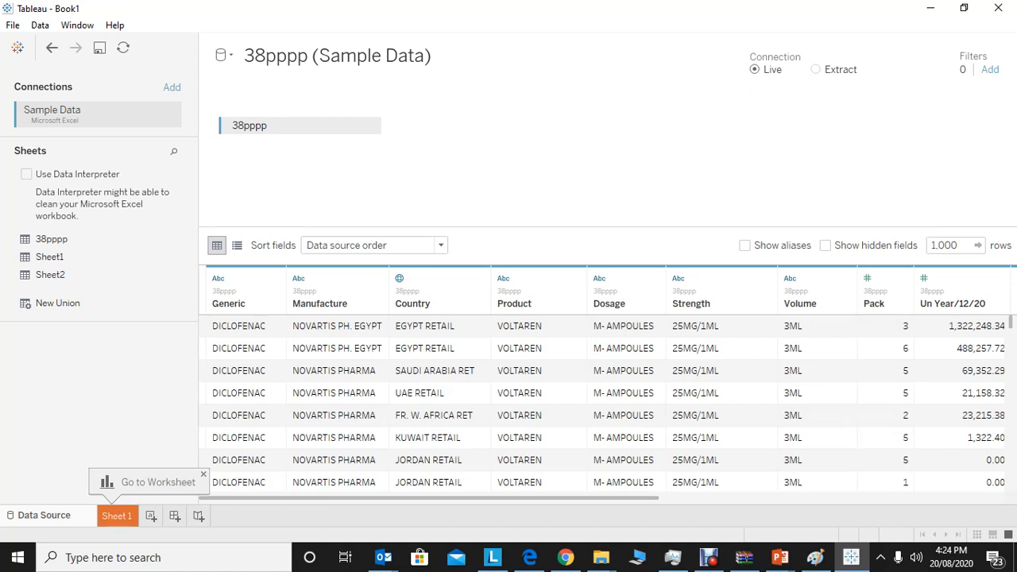
Open the Sheet 1 worksheet and place the Manufacture dimension on Rows.
{"action": "left_click", "coordinate": [117, 516]}
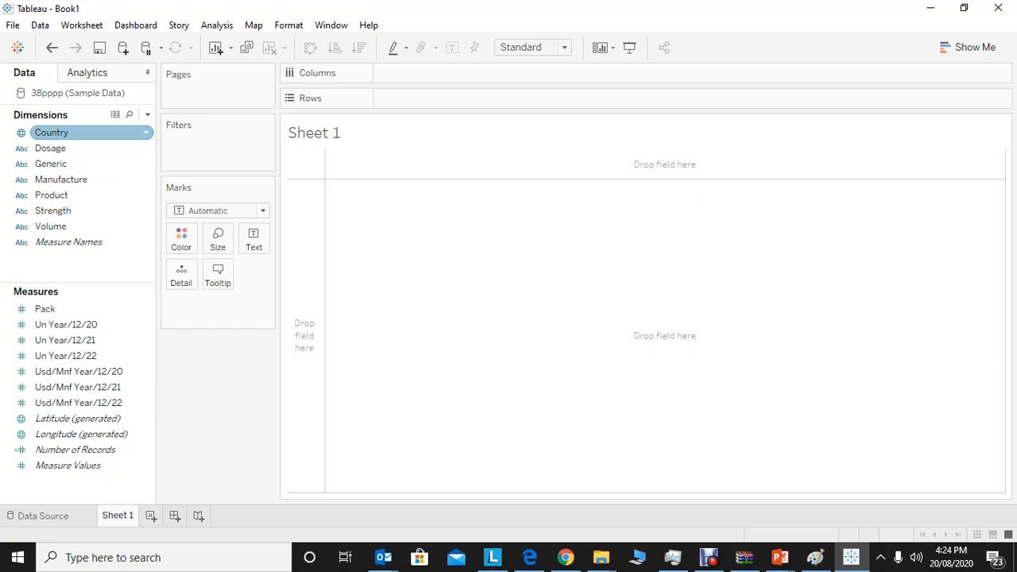
{"action": "left_click", "coordinate": [51, 148]}
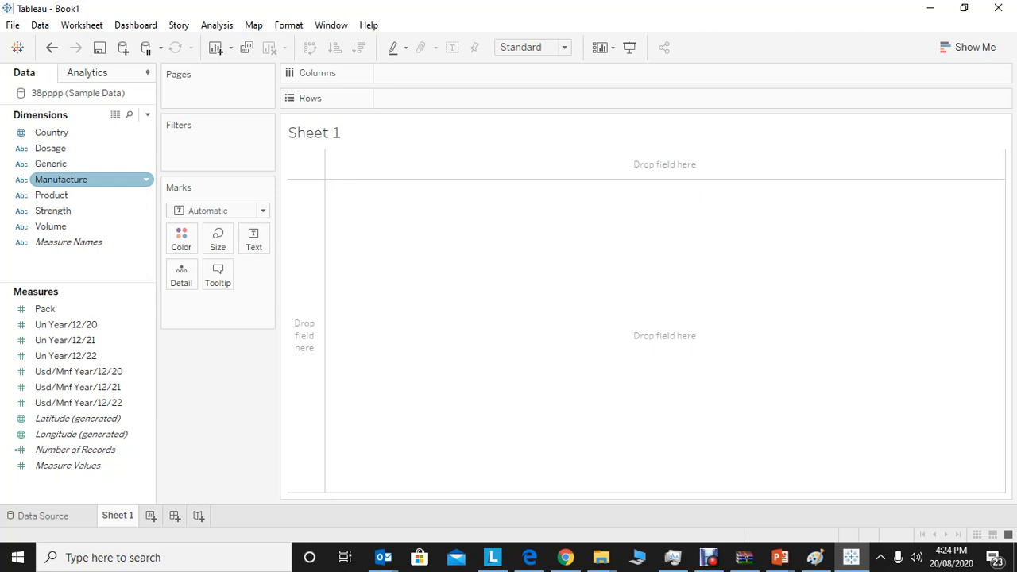
{"action": "left_click_drag", "start_coordinate": [61, 179], "coordinate": [402, 99]}
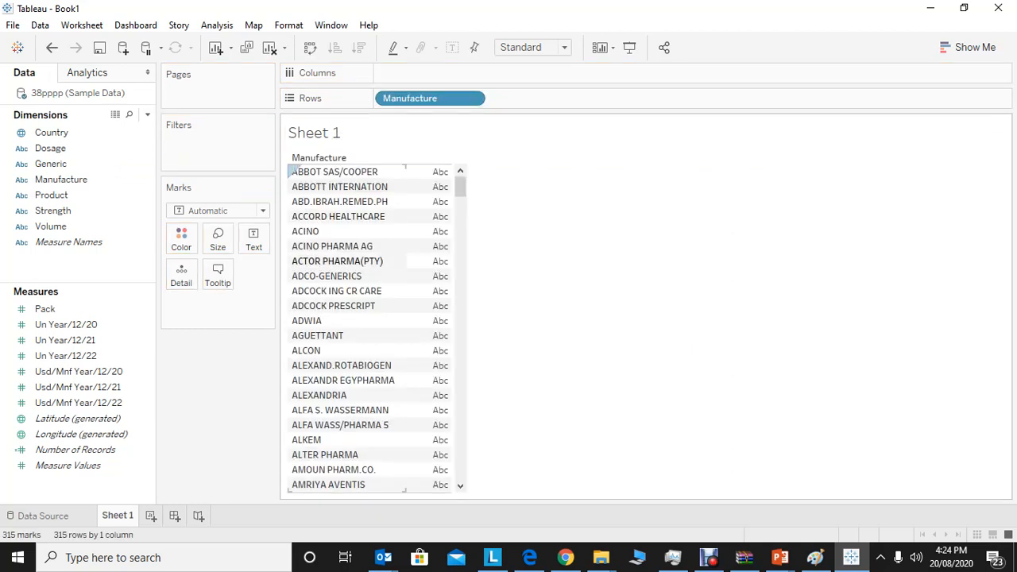
{"action": "mouse_move", "coordinate": [440, 426]}
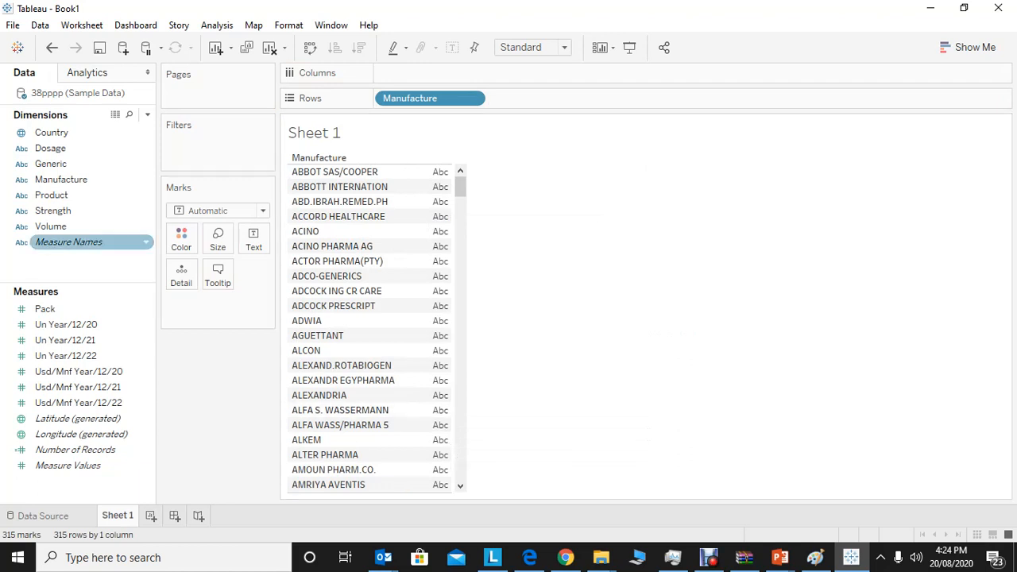
Show Manufacture as the text label of each row, aggregated as Count (Distinct).
{"action": "left_click_drag", "start_coordinate": [61, 180], "coordinate": [253, 241]}
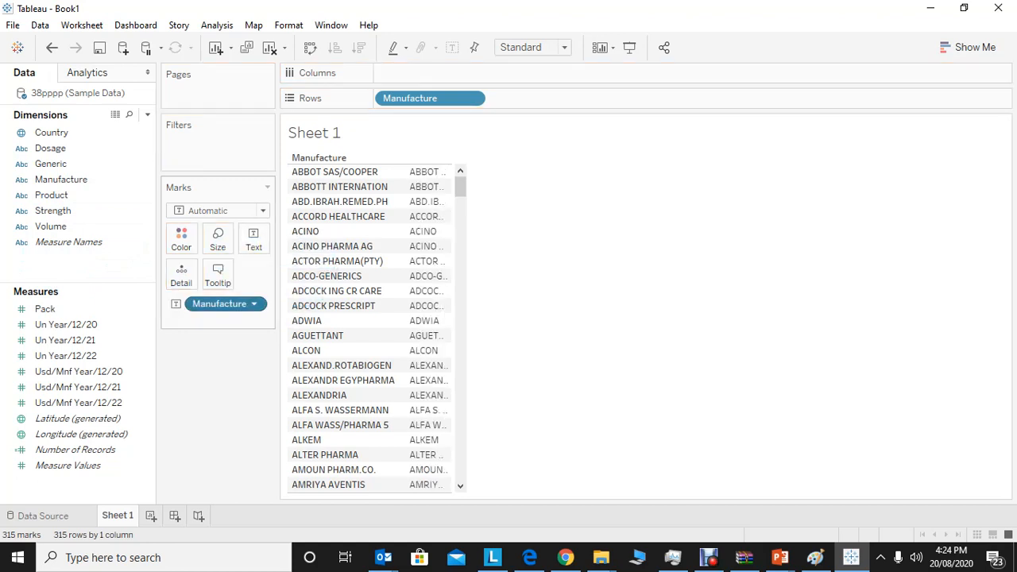
{"action": "left_click", "coordinate": [254, 304]}
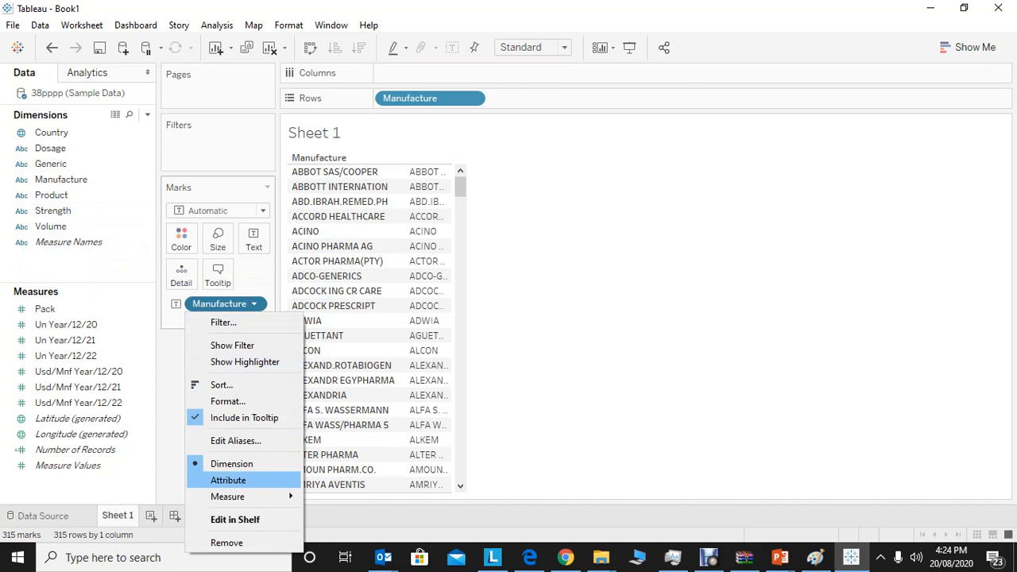
{"action": "mouse_move", "coordinate": [238, 497]}
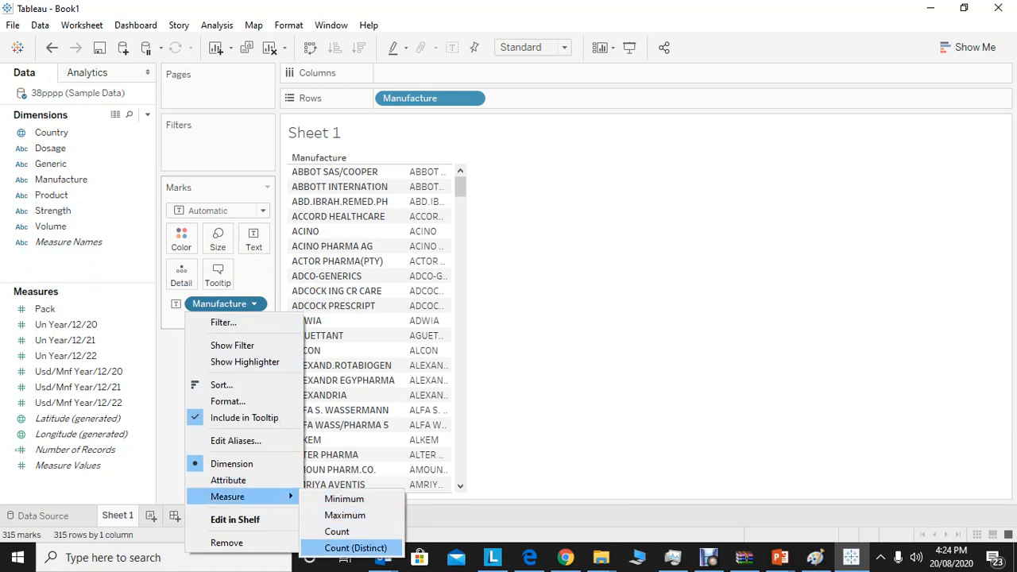
{"action": "left_click", "coordinate": [356, 547]}
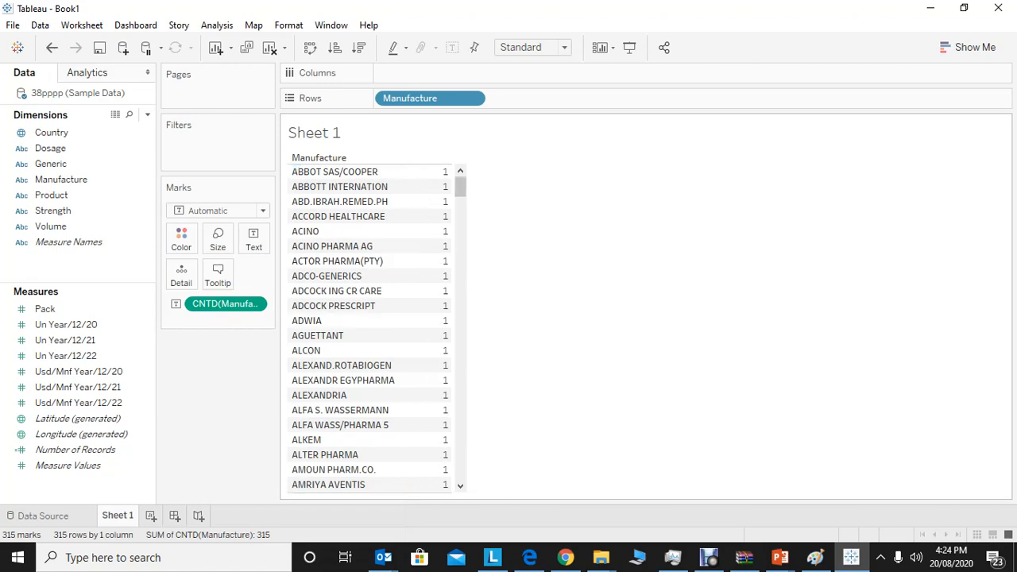
{"action": "mouse_move", "coordinate": [460, 188]}
{"action": "left_mouse_down"}
{"action": "mouse_move", "coordinate": [460, 469]}
{"action": "mouse_move", "coordinate": [460, 186]}
{"action": "left_mouse_up"}
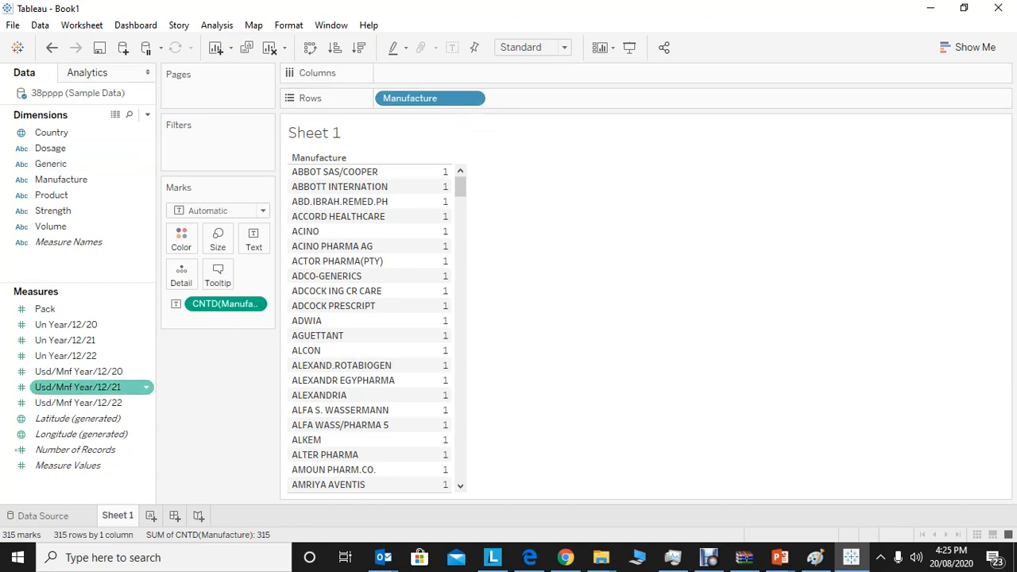
Clear the Manufacture row field and its distinct count from Sheet 1.
{"action": "left_click_drag", "start_coordinate": [430, 98], "coordinate": [226, 398]}
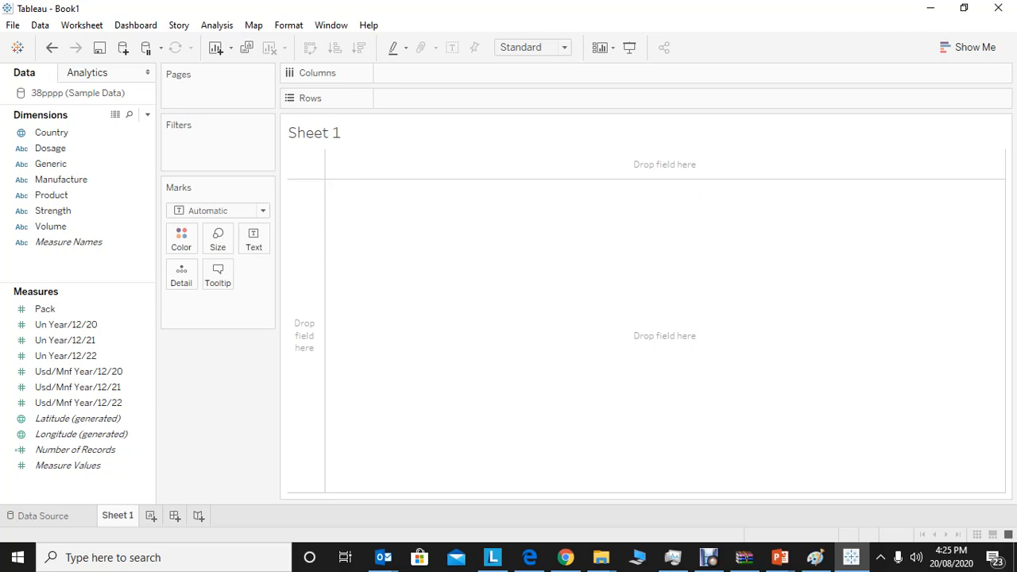
Check Country's data type and geographic role, first on the worksheet and then on the Data Source page, without changing them.
{"action": "left_click", "coordinate": [51, 133]}
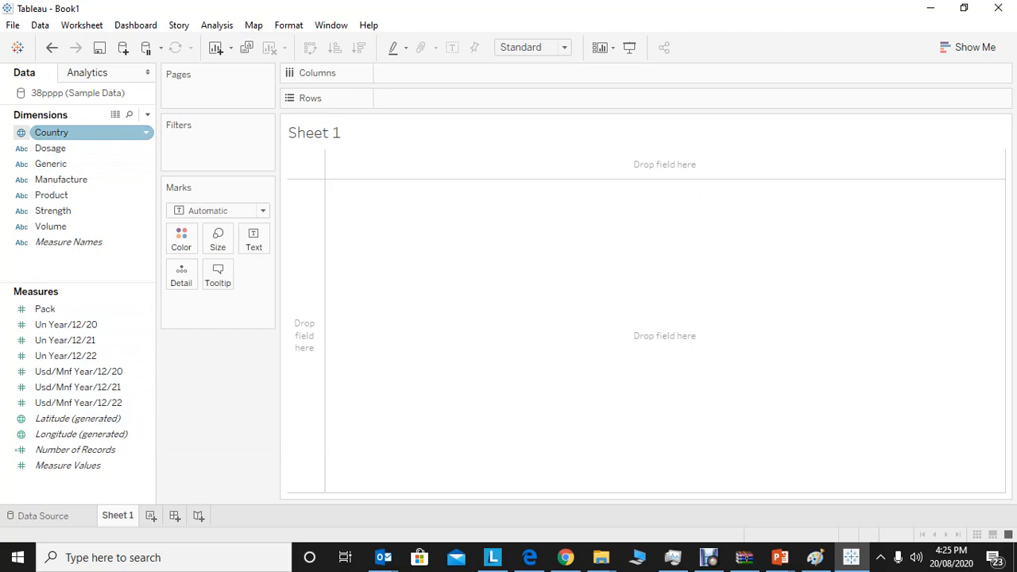
{"action": "left_click", "coordinate": [20, 133]}
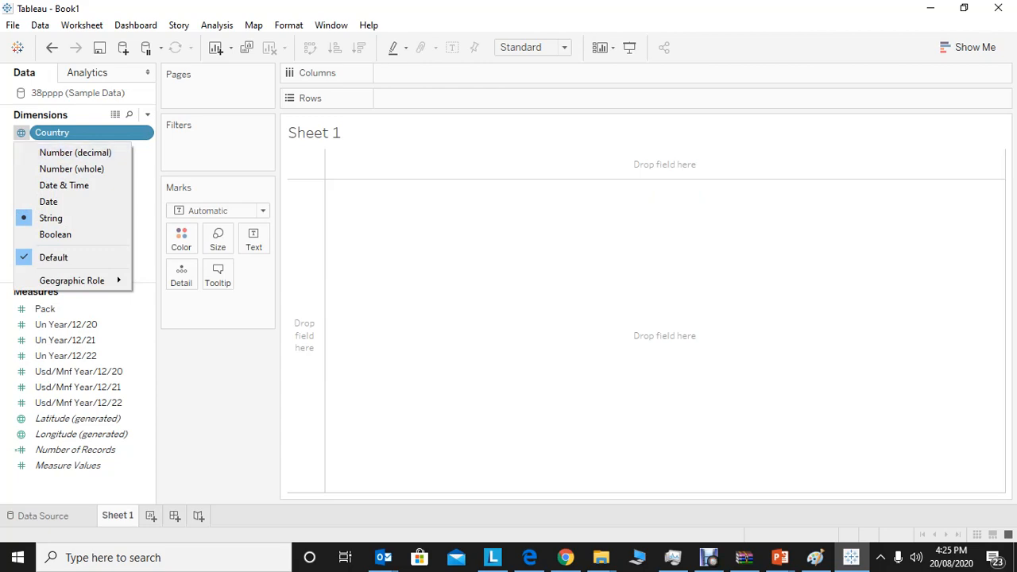
{"action": "key", "text": "Escape"}
{"action": "left_click", "coordinate": [43, 516]}
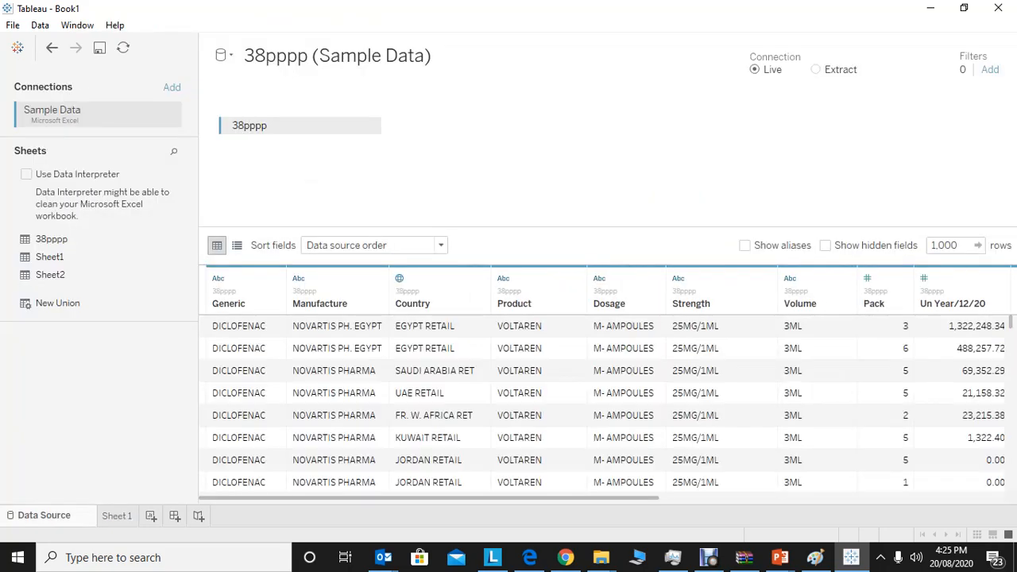
{"action": "left_click", "coordinate": [399, 278]}
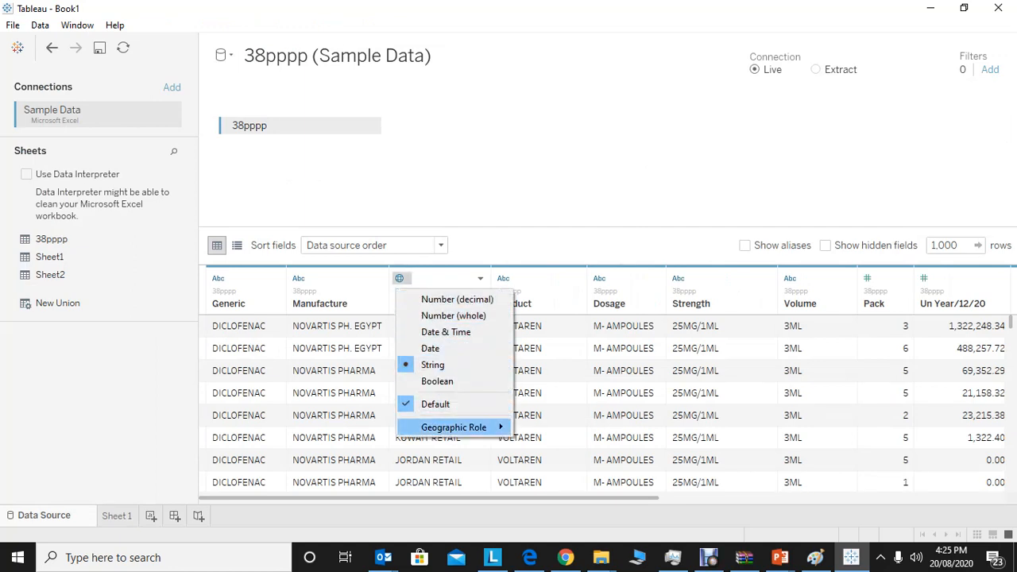
{"action": "mouse_move", "coordinate": [453, 427]}
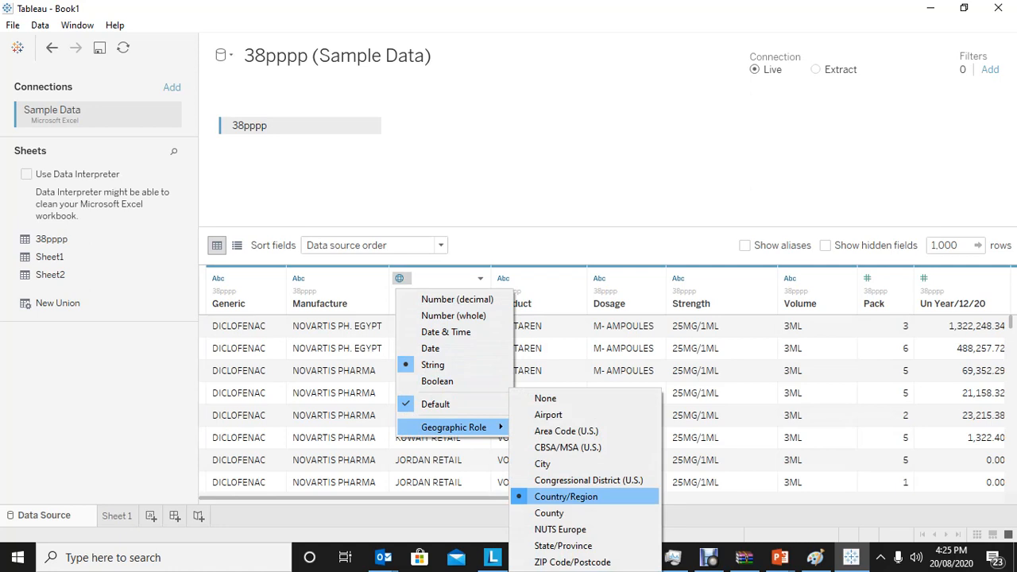
{"action": "left_click", "coordinate": [342, 184]}
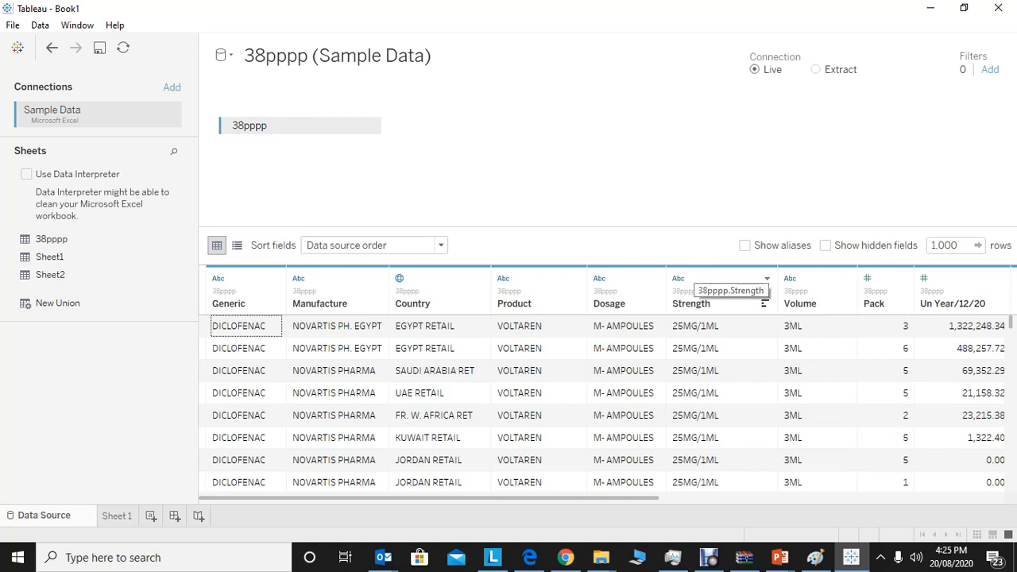
Return to Sheet 1 and review Country's Transform and Geographic Role options without changing them.
{"action": "left_click", "coordinate": [116, 516]}
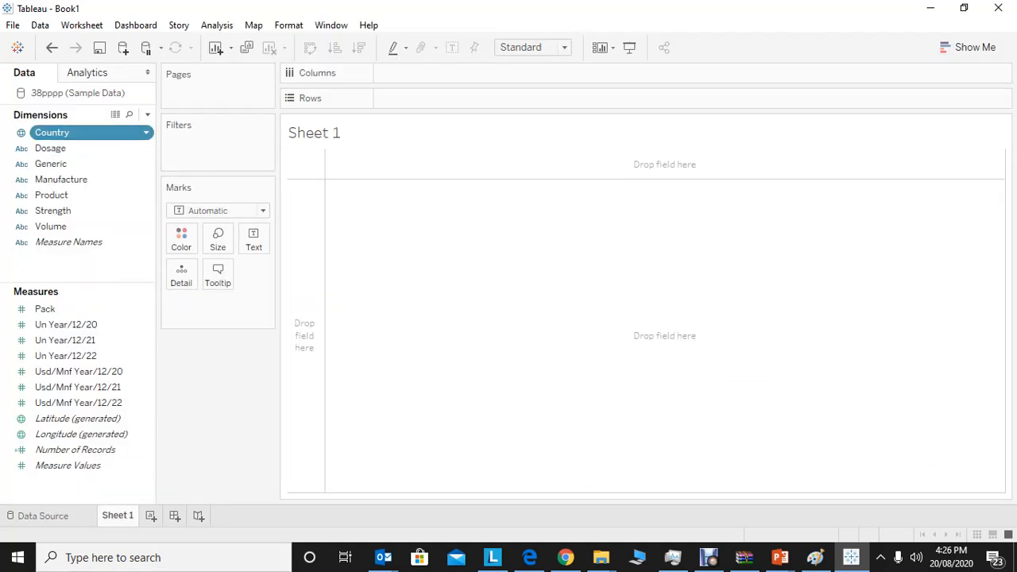
{"action": "right_click", "coordinate": [88, 135]}
{"action": "mouse_move", "coordinate": [131, 242]}
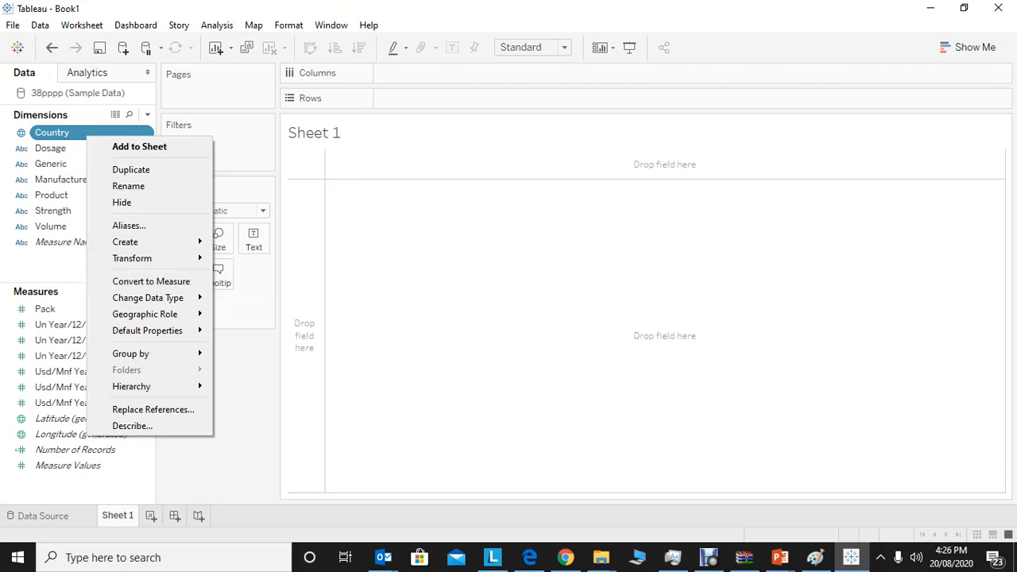
{"action": "mouse_move", "coordinate": [151, 258]}
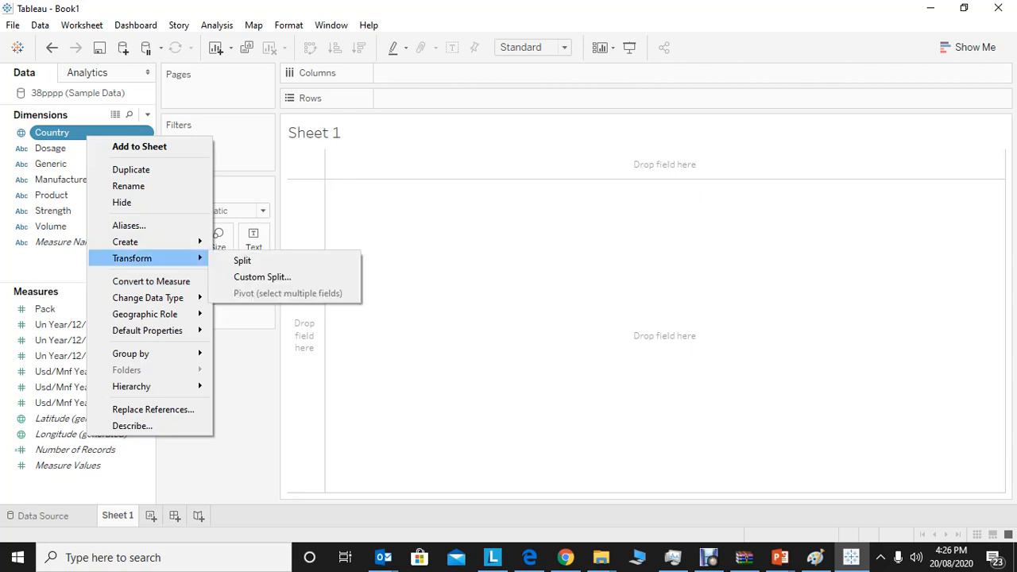
{"action": "mouse_move", "coordinate": [147, 314]}
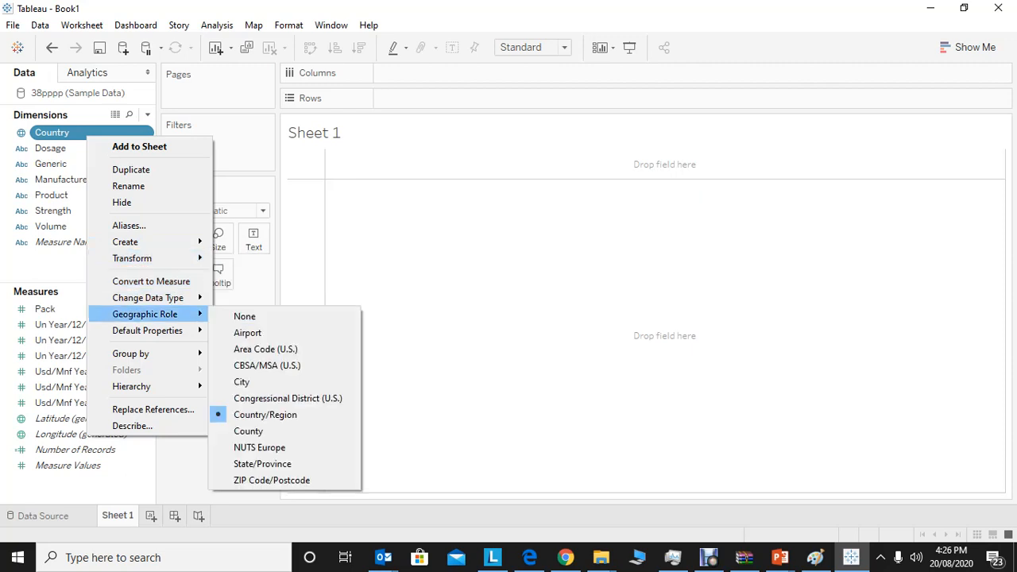
{"action": "key", "text": "Escape"}
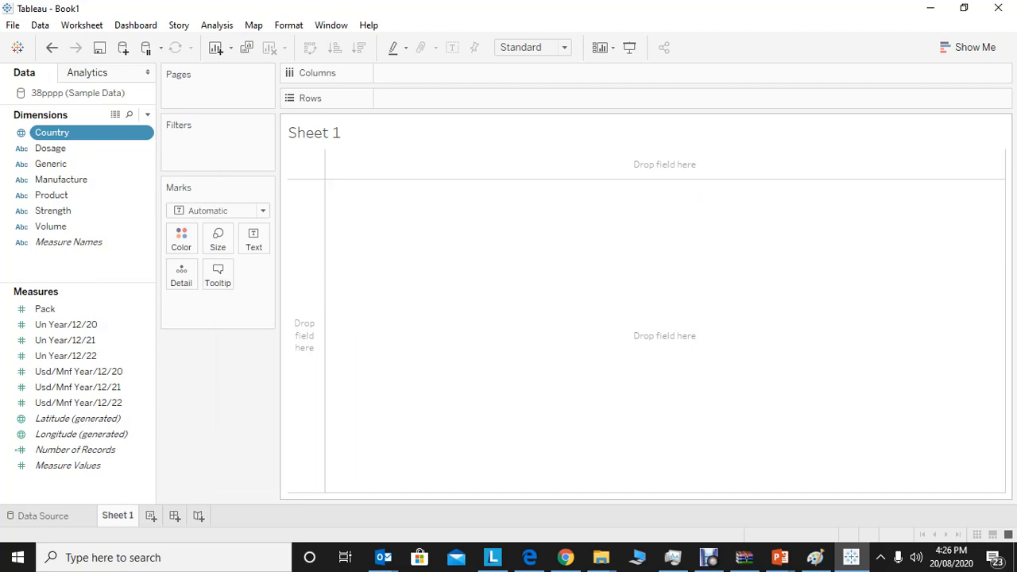
Place Country on Rows and show the Un Year/12/20 measure as the text value of each row.
{"action": "left_click_drag", "start_coordinate": [52, 132], "coordinate": [437, 97]}
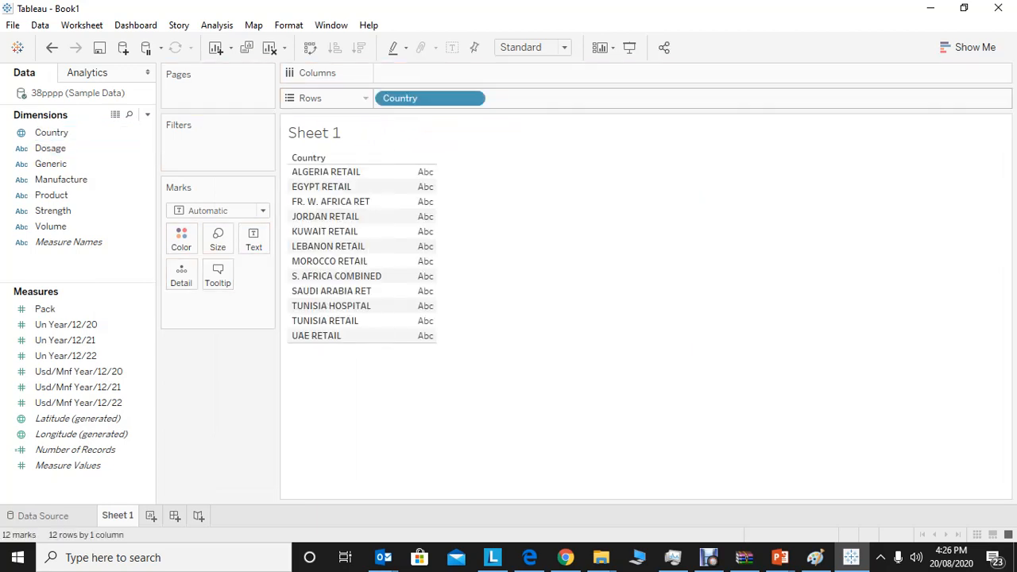
{"action": "left_click", "coordinate": [78, 418]}
{"action": "left_click", "coordinate": [66, 324]}
{"action": "left_click_drag", "start_coordinate": [66, 325], "coordinate": [256, 238]}
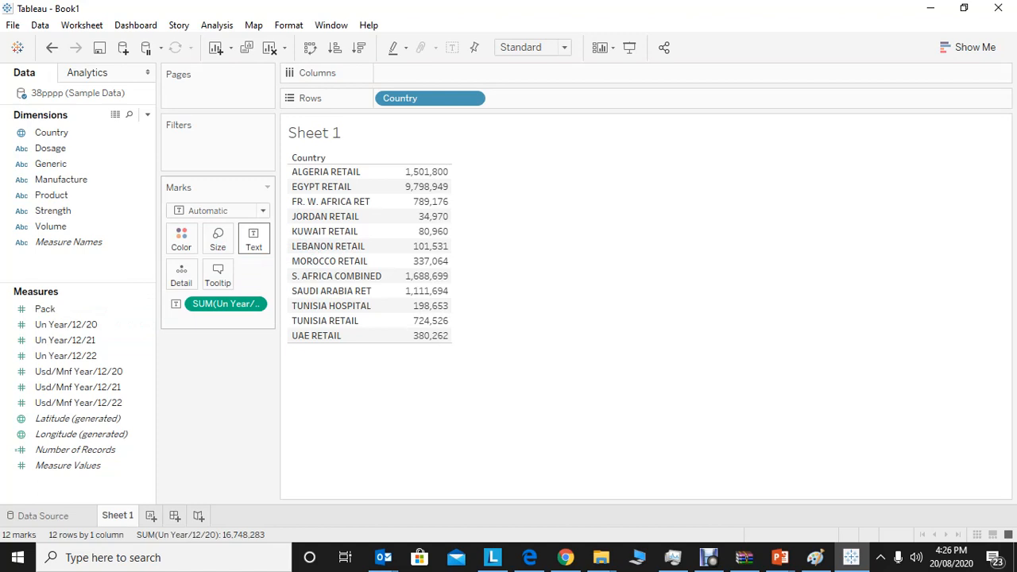
{"action": "mouse_move", "coordinate": [437, 248]}
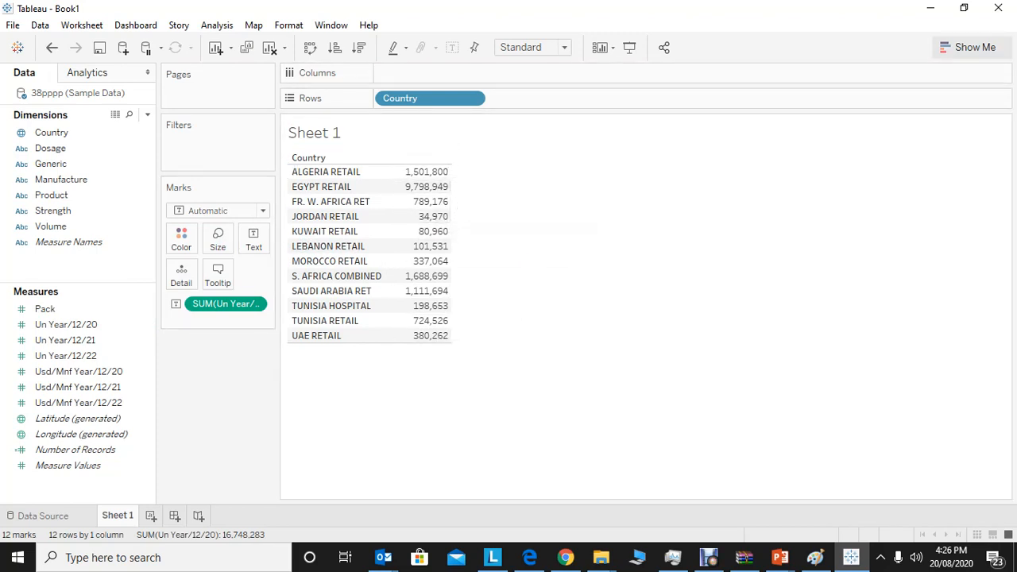
Turn the country table into a symbol map and assign Country to the colour of its marks.
{"action": "left_click", "coordinate": [968, 47]}
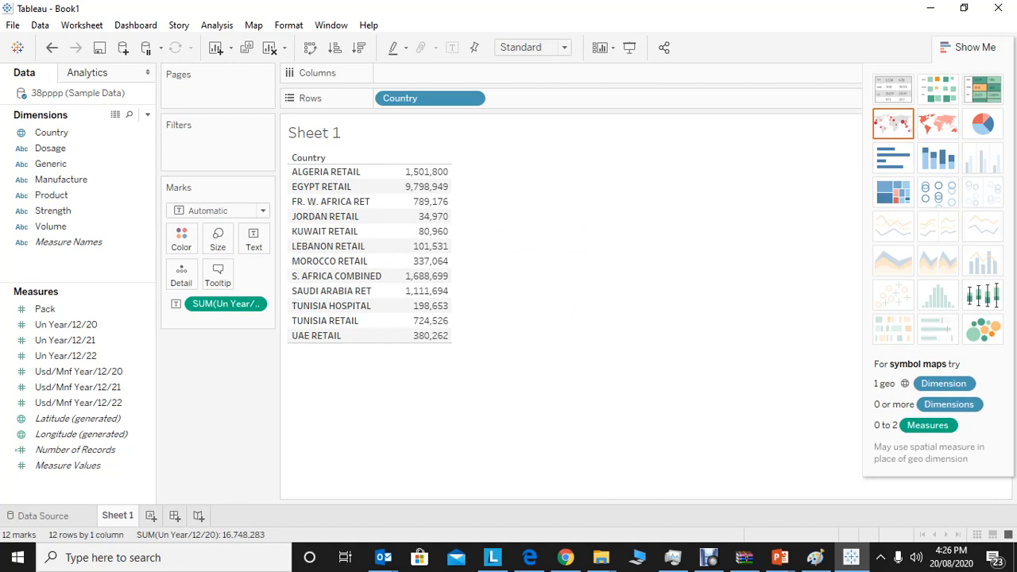
{"action": "left_click", "coordinate": [893, 124]}
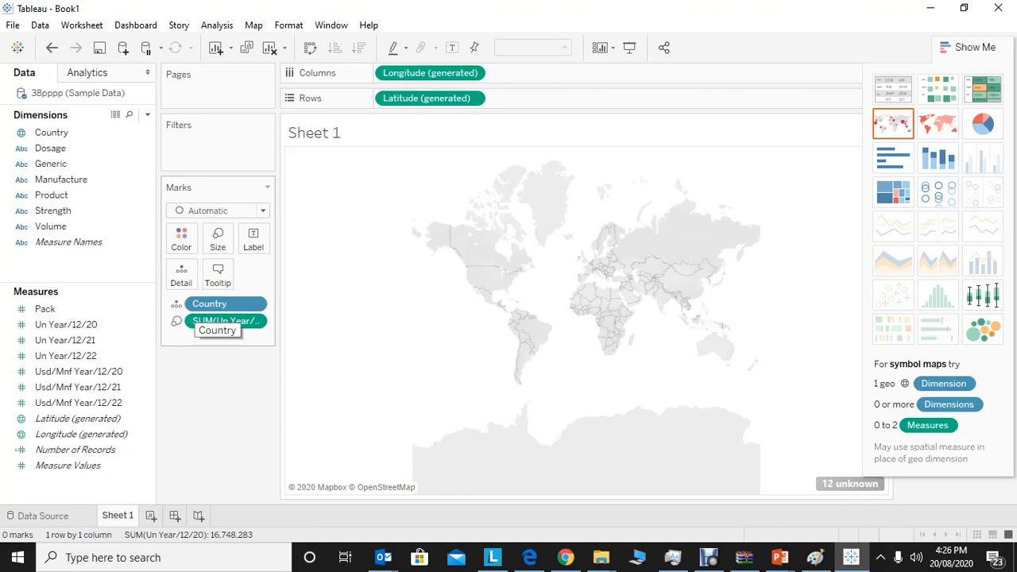
{"action": "left_click", "coordinate": [176, 304]}
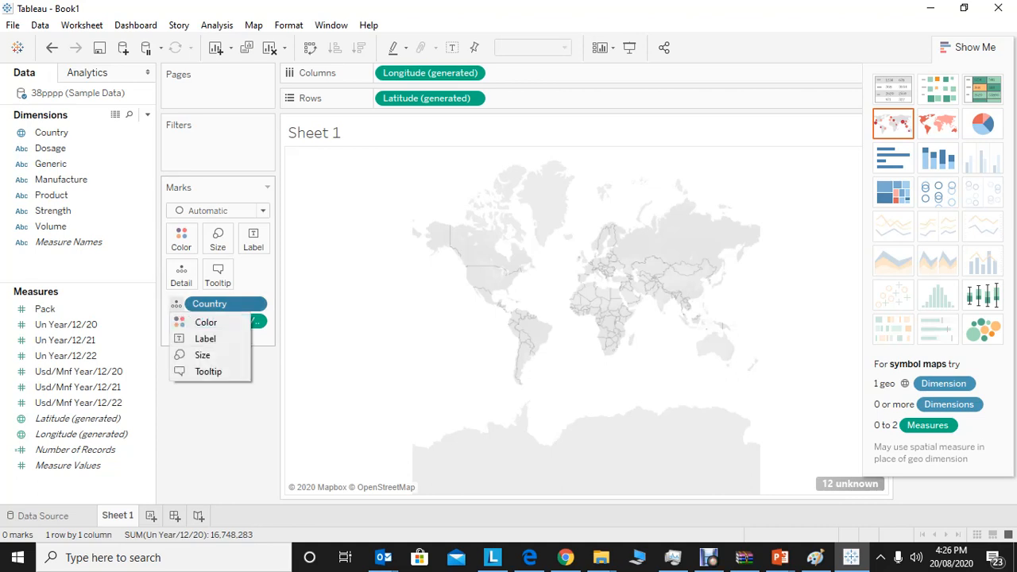
{"action": "left_click", "coordinate": [205, 322]}
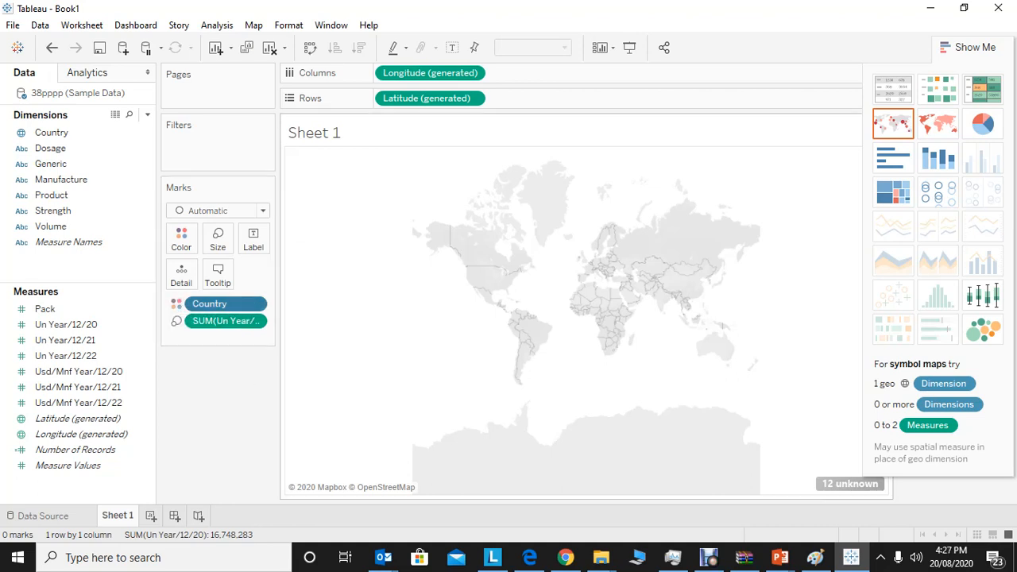
{"action": "left_click_drag", "start_coordinate": [588, 294], "coordinate": [459, 243]}
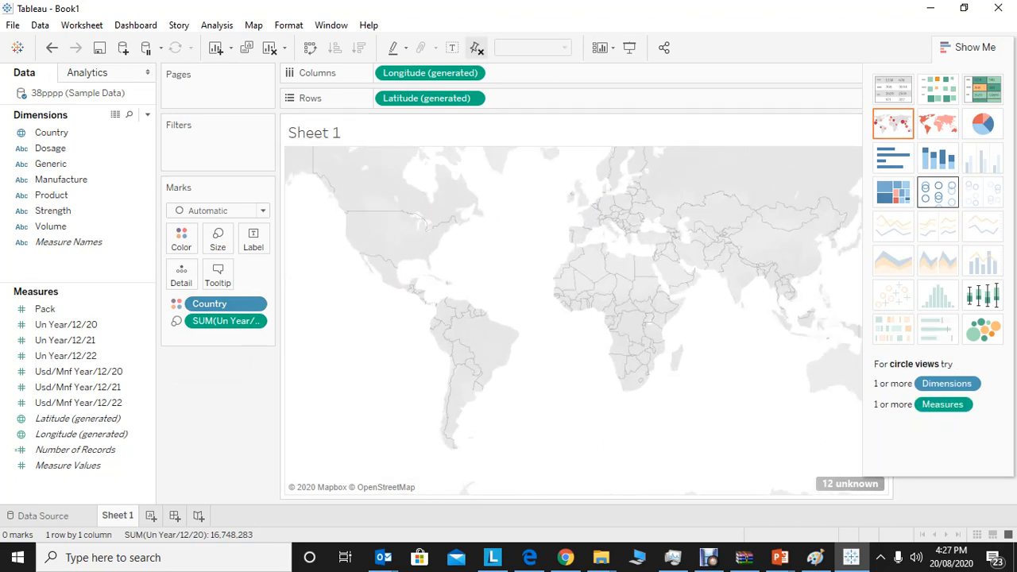
Switch to a filled map and review the aggregation options of Un Year/12/20, leaving it as Sum.
{"action": "left_click", "coordinate": [938, 123]}
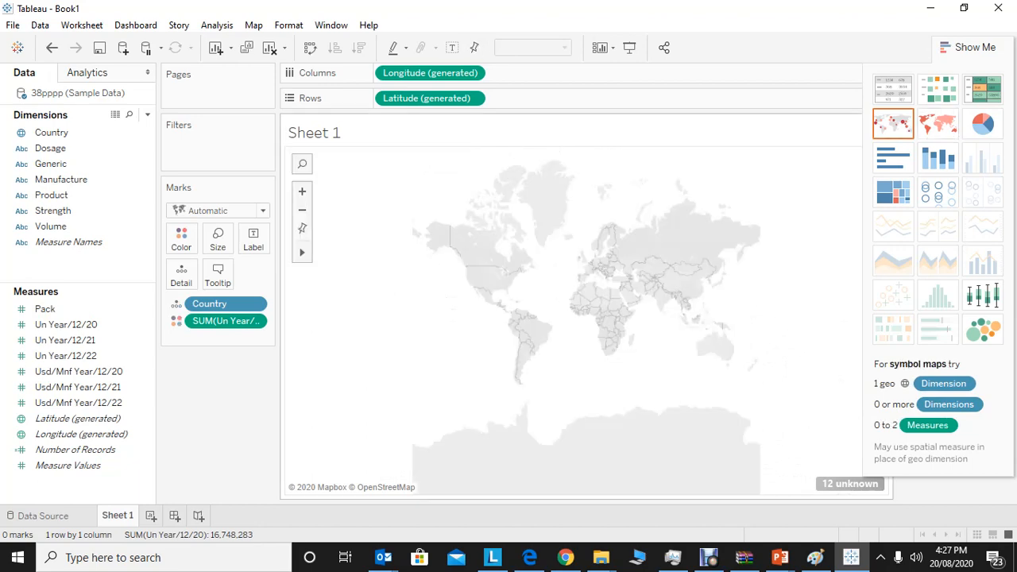
{"action": "left_click", "coordinate": [253, 320]}
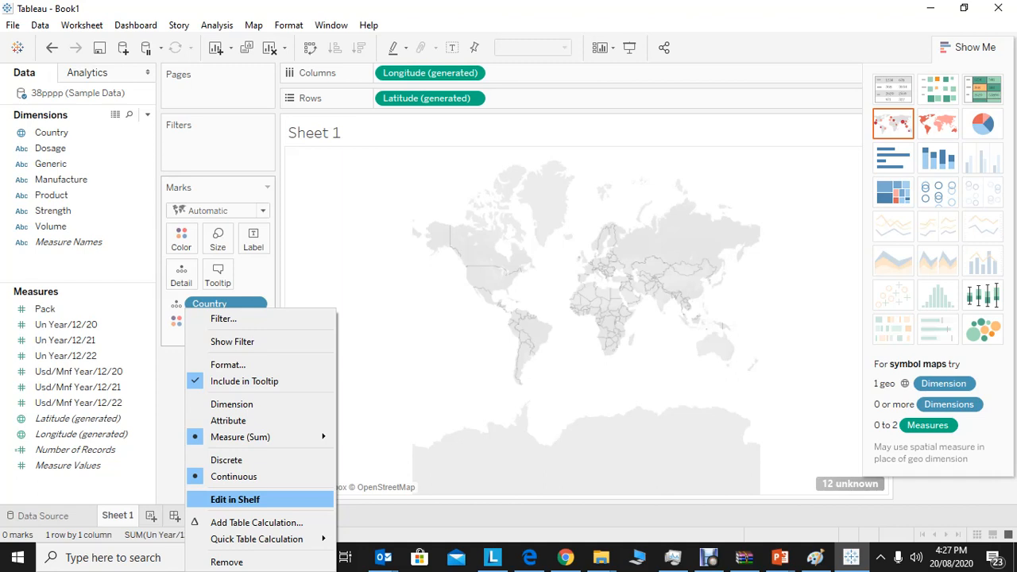
{"action": "mouse_move", "coordinate": [238, 437]}
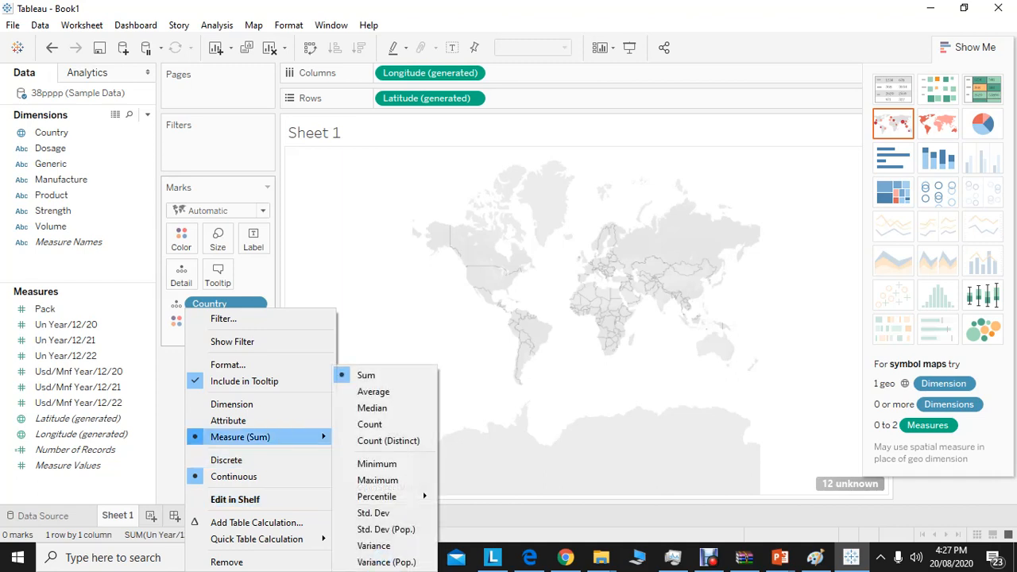
{"action": "left_click", "coordinate": [147, 418]}
{"action": "left_click", "coordinate": [349, 358]}
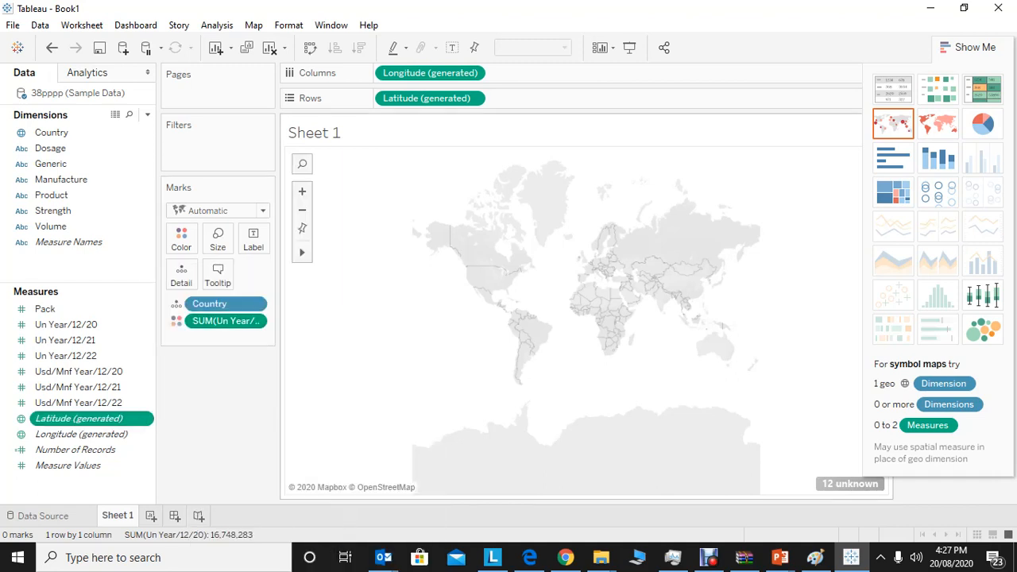
Try Country as the map's tooltip, and reassign Un Year/12/20 to the label and Country to the colour.
{"action": "left_click_drag", "start_coordinate": [214, 304], "coordinate": [218, 274]}
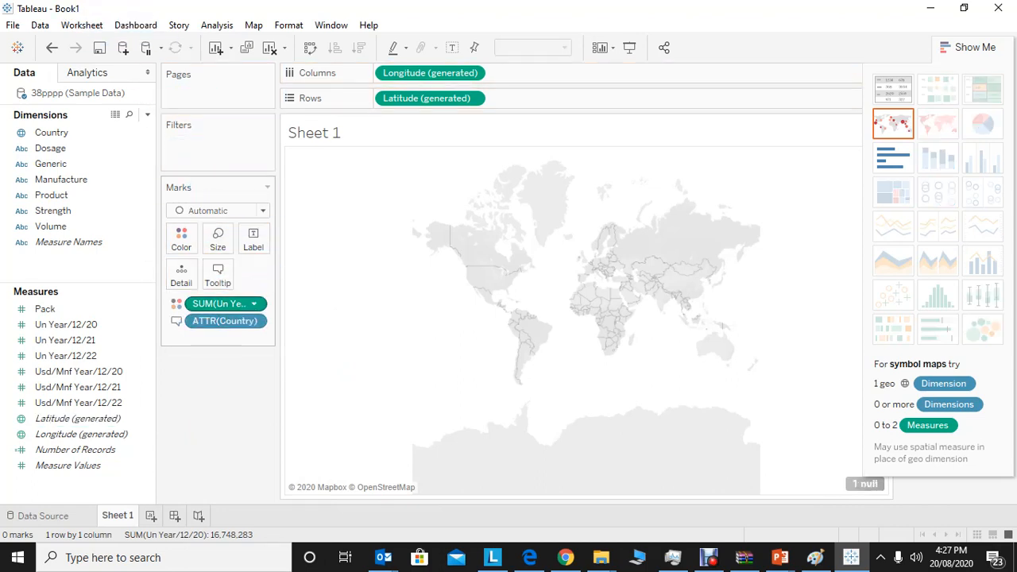
{"action": "left_click", "coordinate": [253, 304]}
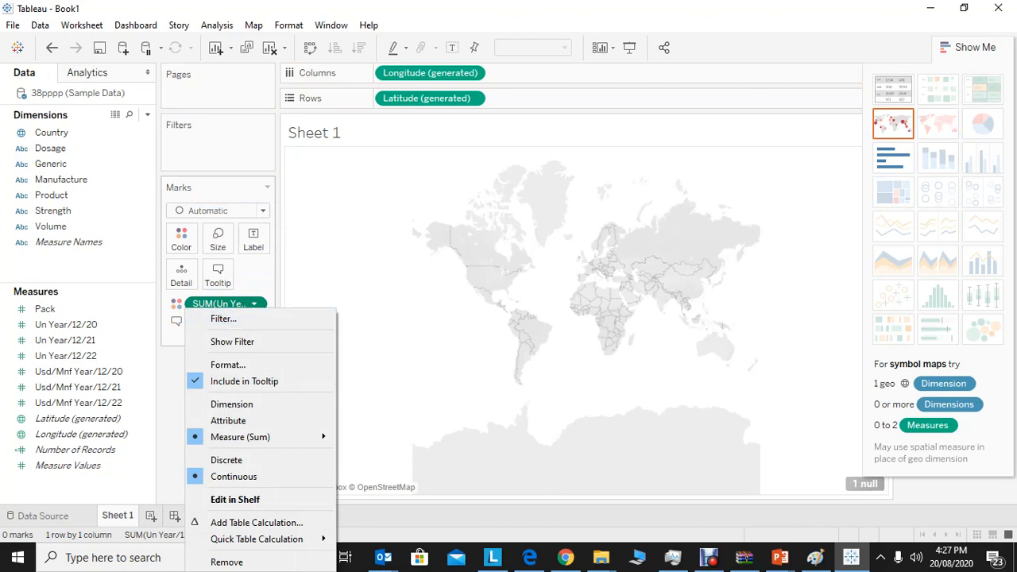
{"action": "key", "text": "Escape"}
{"action": "left_click_drag", "start_coordinate": [227, 304], "coordinate": [253, 239]}
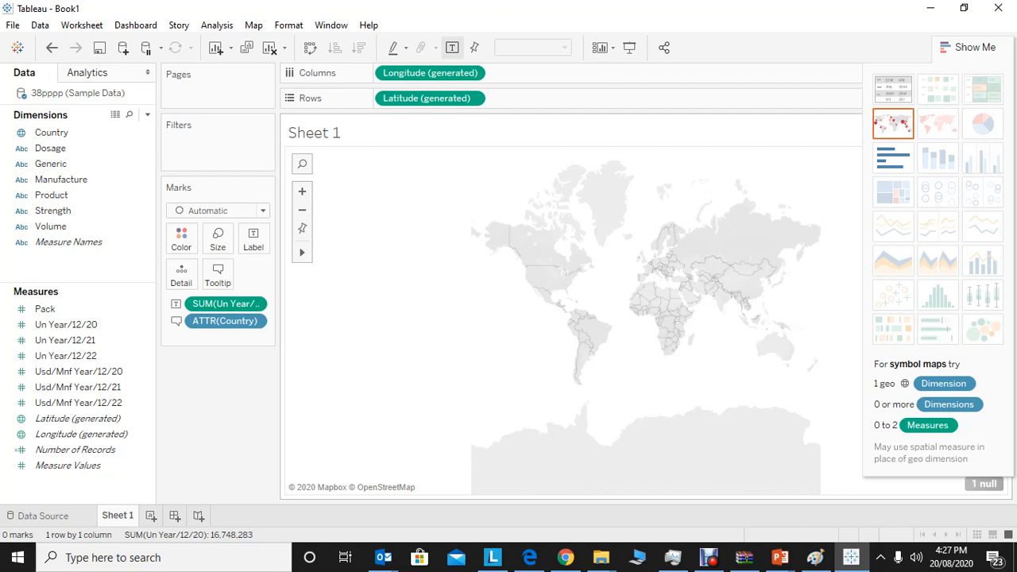
{"action": "left_click_drag", "start_coordinate": [226, 320], "coordinate": [181, 238]}
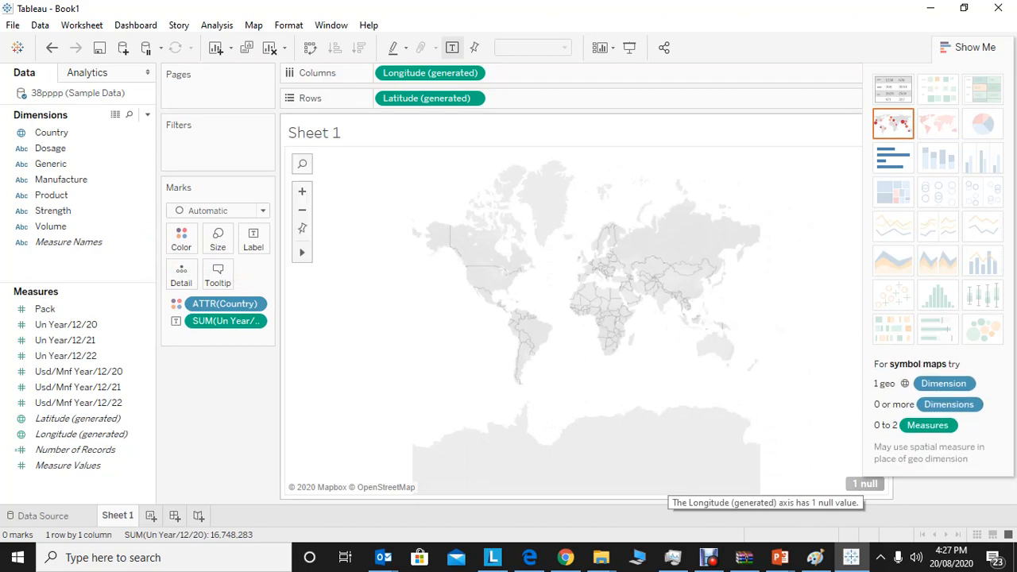
Examine the map closely around the Mediterranean, North Africa and the Middle East, and look over the available map options.
{"action": "double_click", "coordinate": [782, 324]}
{"action": "left_click_drag", "start_coordinate": [644, 309], "coordinate": [572, 404]}
{"action": "left_click_drag", "start_coordinate": [645, 404], "coordinate": [659, 419]}
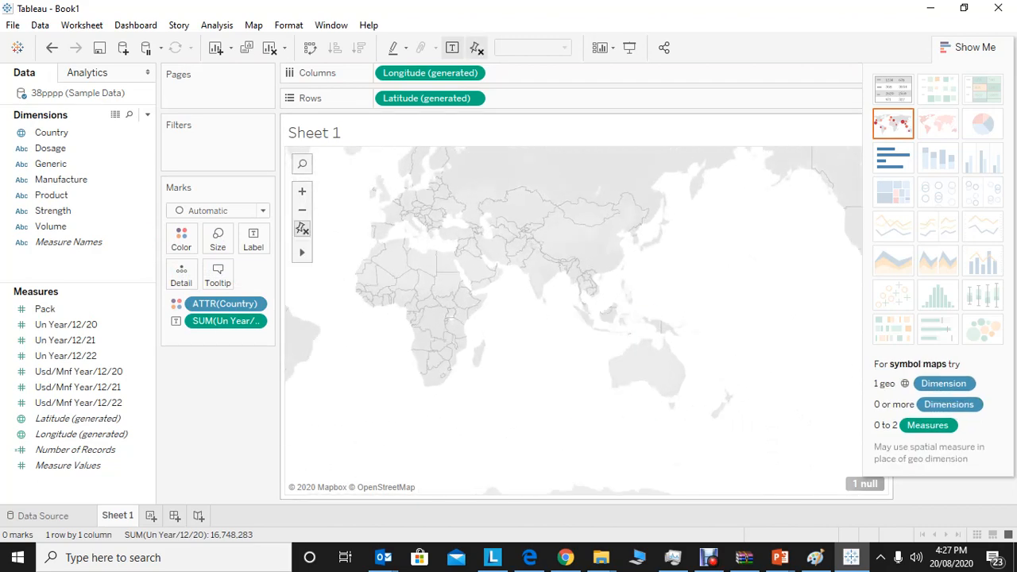
{"action": "double_click", "coordinate": [435, 237]}
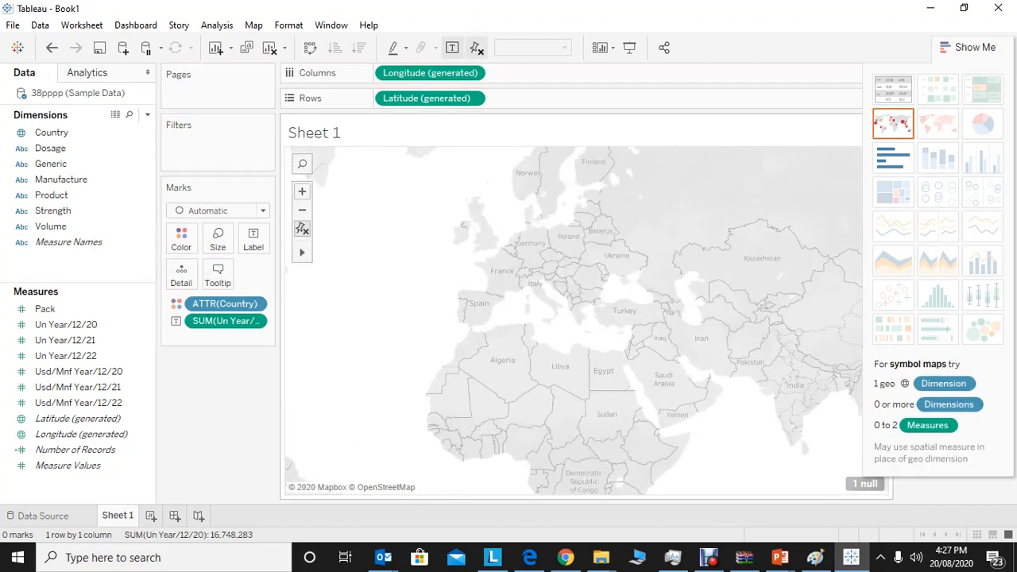
{"action": "left_click", "coordinate": [301, 192]}
{"action": "left_click_drag", "start_coordinate": [590, 375], "coordinate": [550, 294]}
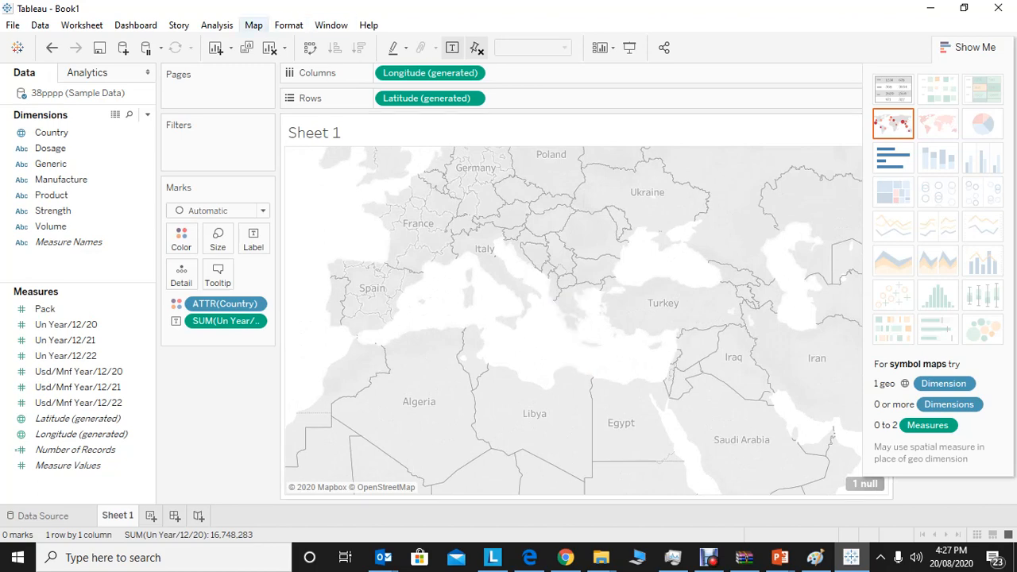
{"action": "left_click", "coordinate": [254, 24]}
{"action": "mouse_move", "coordinate": [302, 43]}
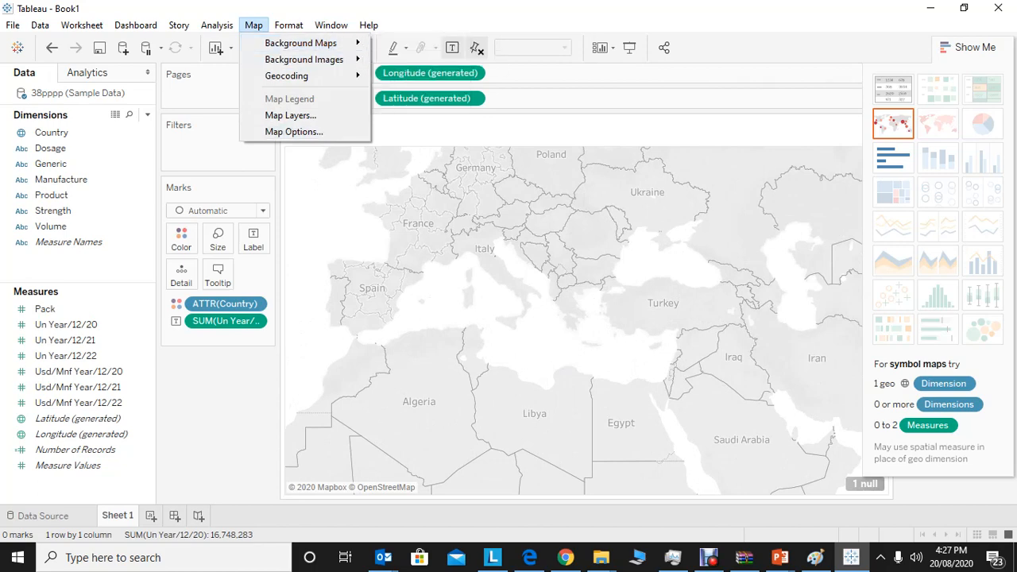
Review the mark type and field options of the Country pill and its colour palette, leaving the colours as they are.
{"action": "left_click", "coordinate": [176, 304]}
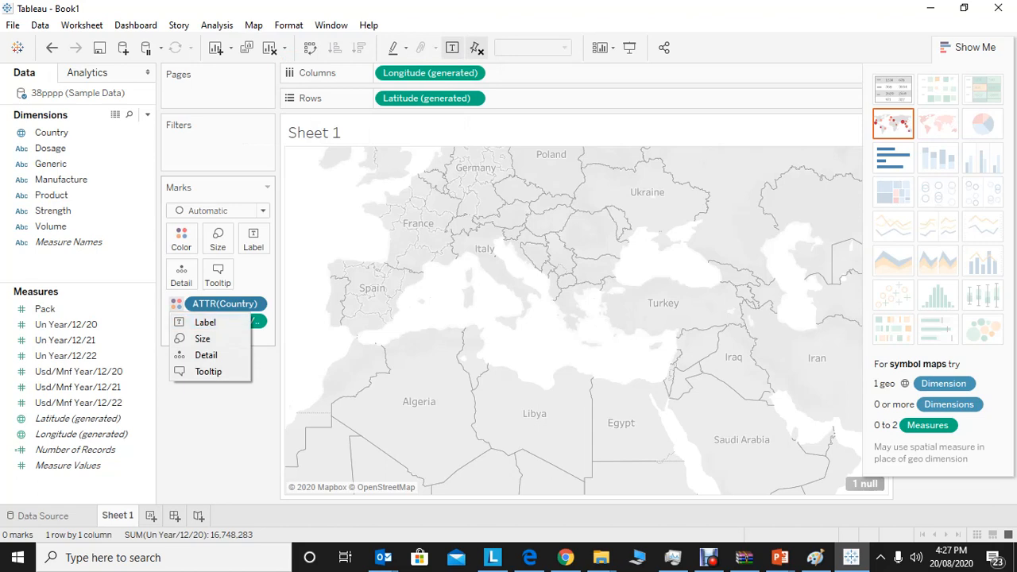
{"action": "left_click", "coordinate": [254, 303]}
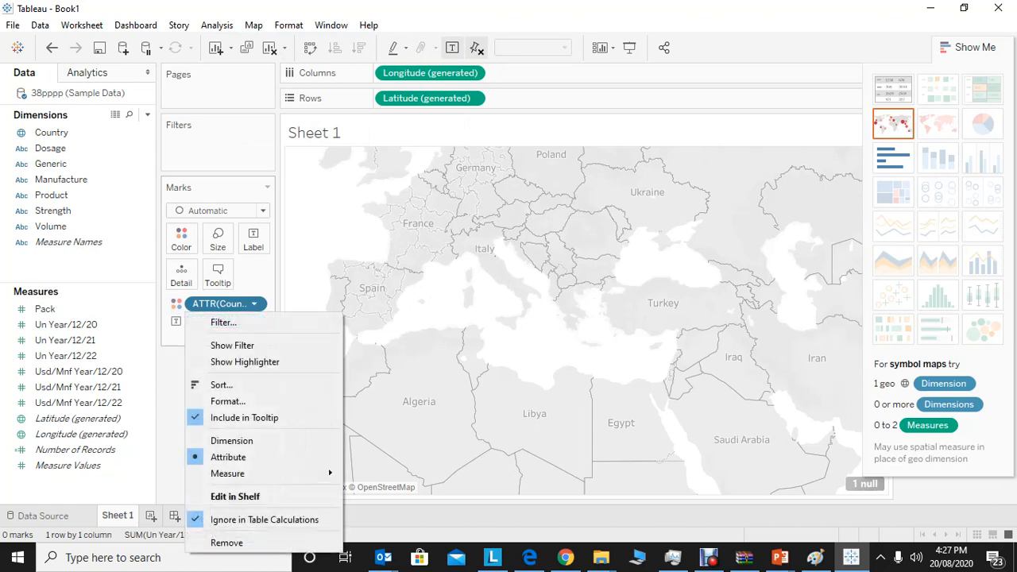
{"action": "left_click", "coordinate": [177, 304]}
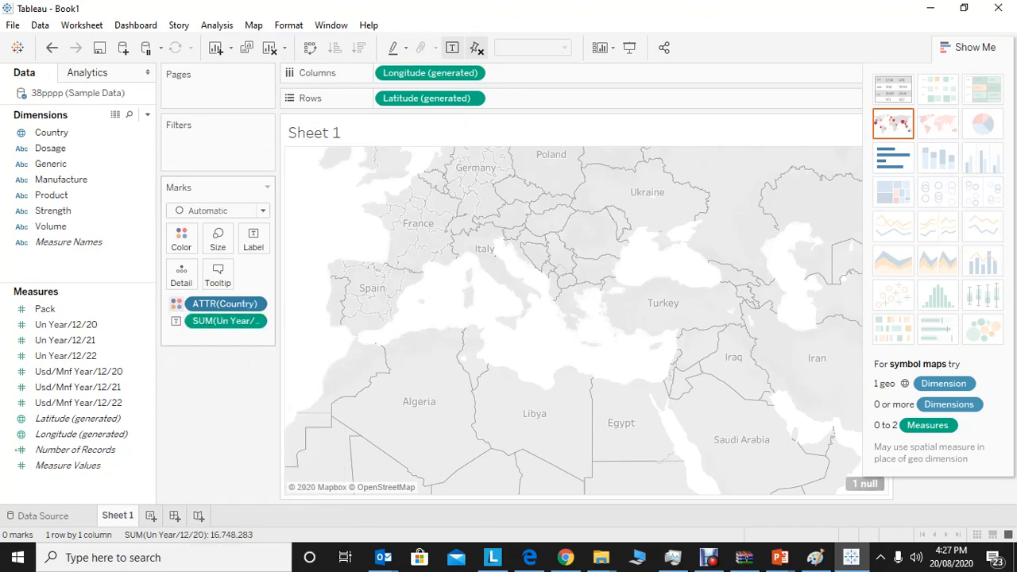
{"action": "left_click", "coordinate": [176, 304]}
{"action": "left_click", "coordinate": [181, 238]}
{"action": "left_click", "coordinate": [233, 287]}
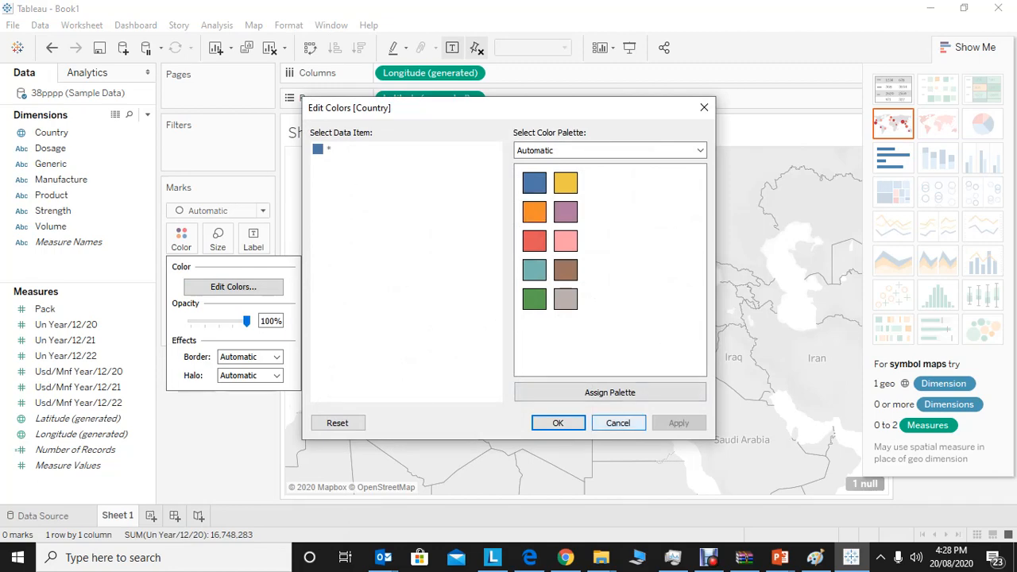
{"action": "left_click", "coordinate": [618, 422]}
{"action": "left_click_drag", "start_coordinate": [769, 351], "coordinate": [597, 237]}
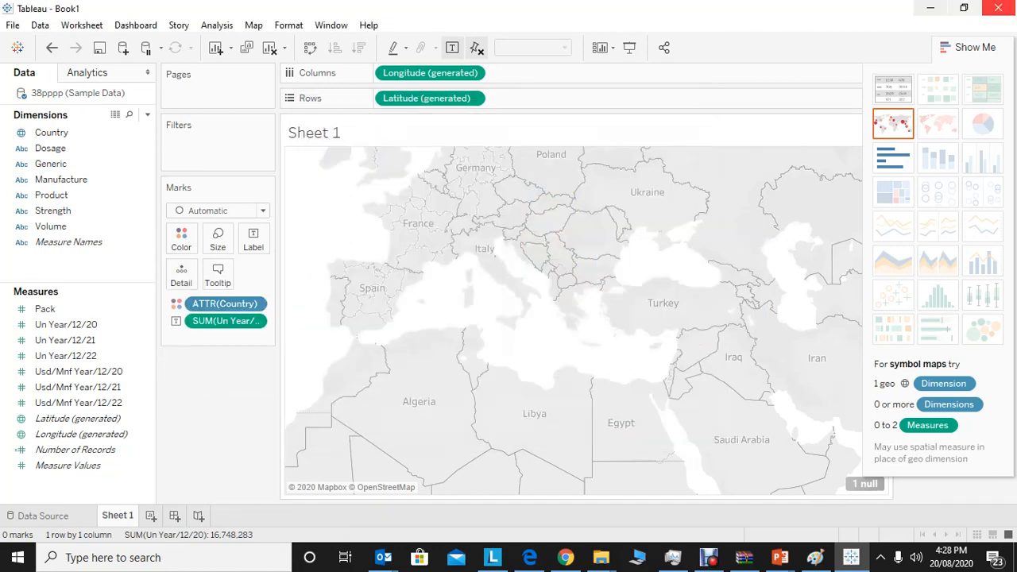
Close the chart suggestions and colour legend, and replace the aggregated Country attribute on the map's colour with the Country dimension.
{"action": "left_click", "coordinate": [967, 47]}
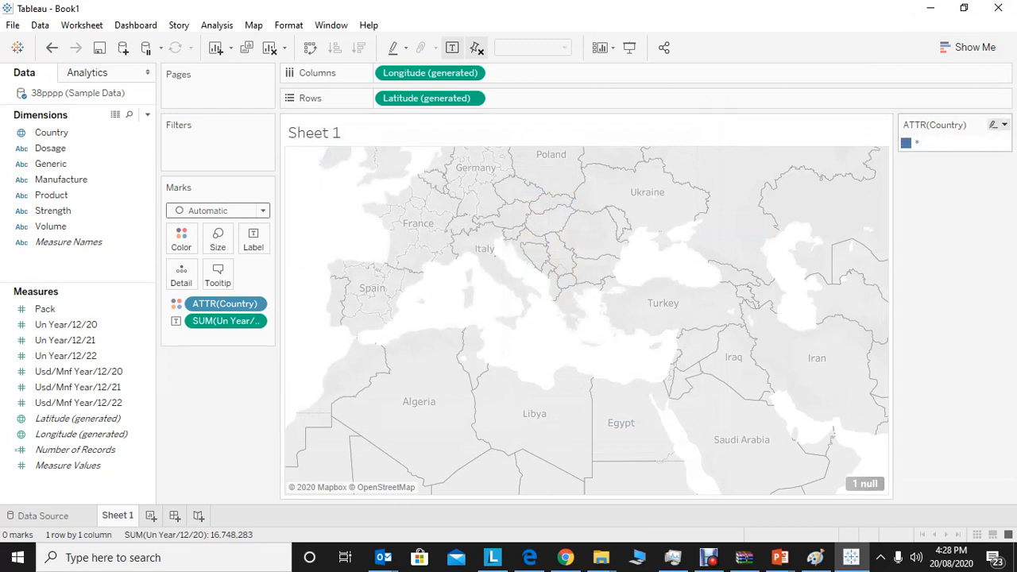
{"action": "left_click", "coordinate": [1005, 125]}
{"action": "left_click", "coordinate": [910, 252]}
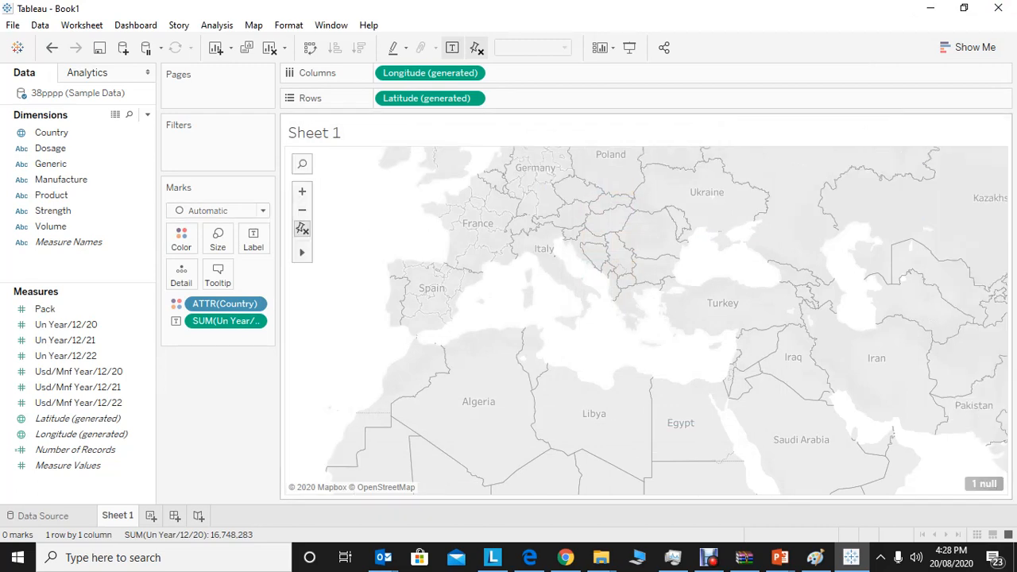
{"action": "left_click_drag", "start_coordinate": [225, 304], "coordinate": [136, 148]}
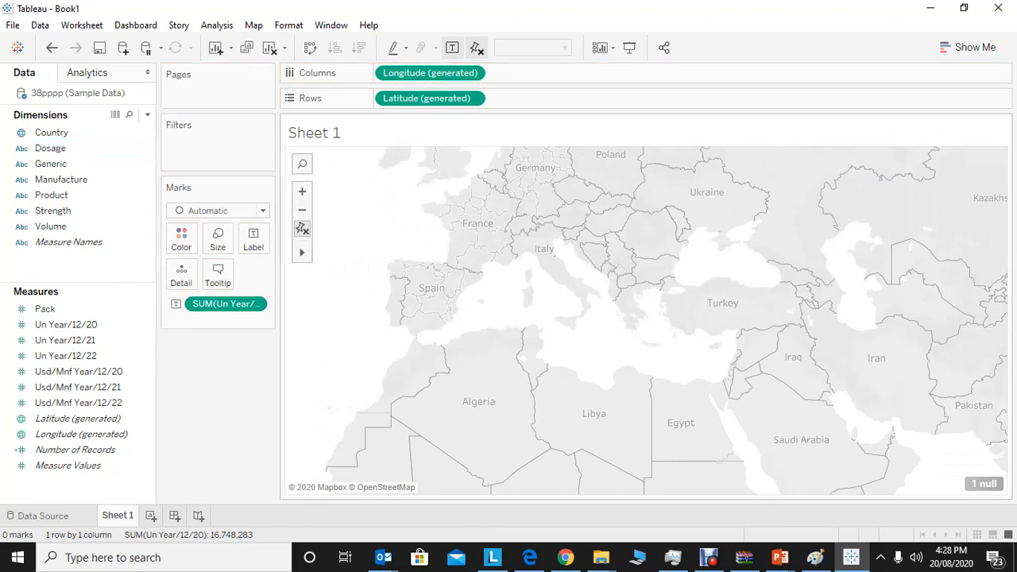
{"action": "left_click_drag", "start_coordinate": [79, 132], "coordinate": [181, 235]}
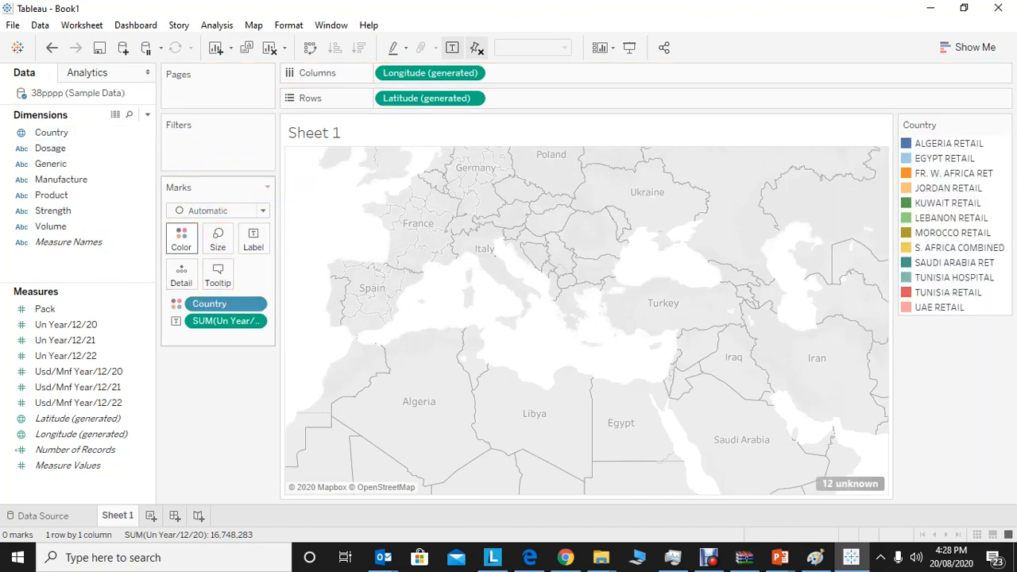
Highlight individual countries in the colour legend, from ALGERIA RETAIL to LEBANON RETAIL, and clear the highlight.
{"action": "left_click", "coordinate": [945, 144]}
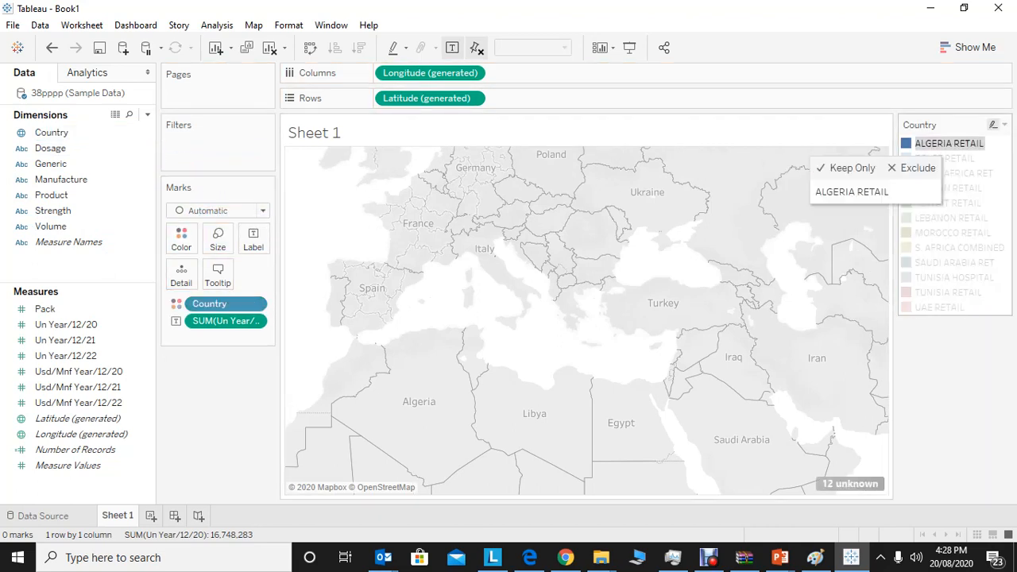
{"action": "left_click", "coordinate": [948, 143]}
{"action": "left_click", "coordinate": [943, 158]}
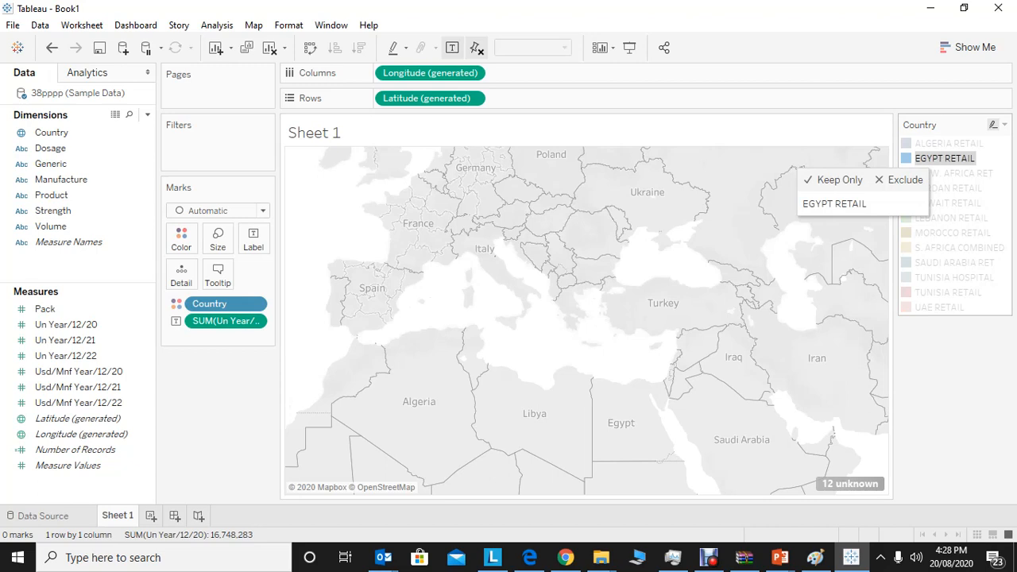
{"action": "left_click", "coordinate": [942, 173]}
{"action": "left_click", "coordinate": [949, 203]}
{"action": "left_click", "coordinate": [955, 218]}
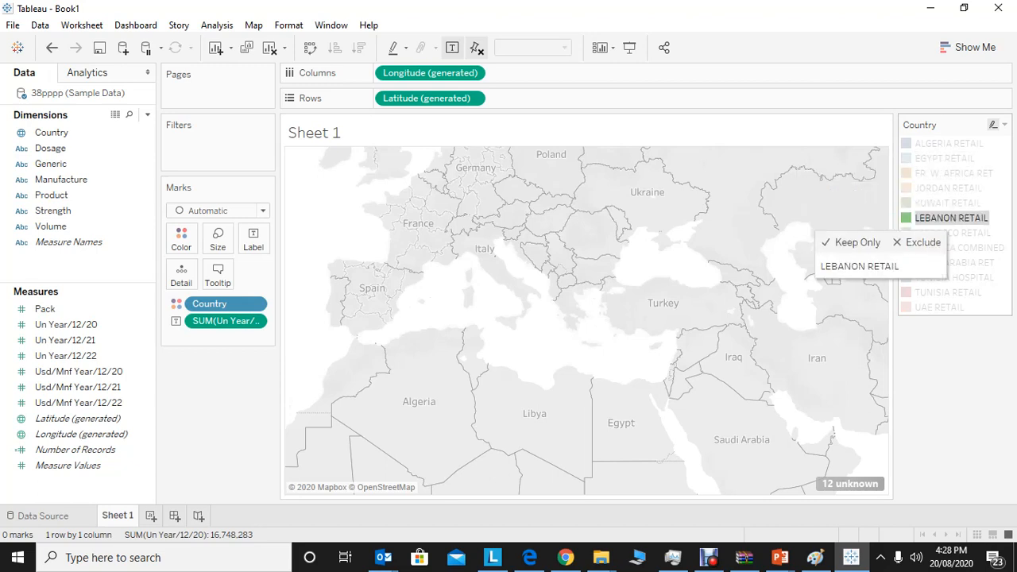
{"action": "left_click", "coordinate": [846, 445]}
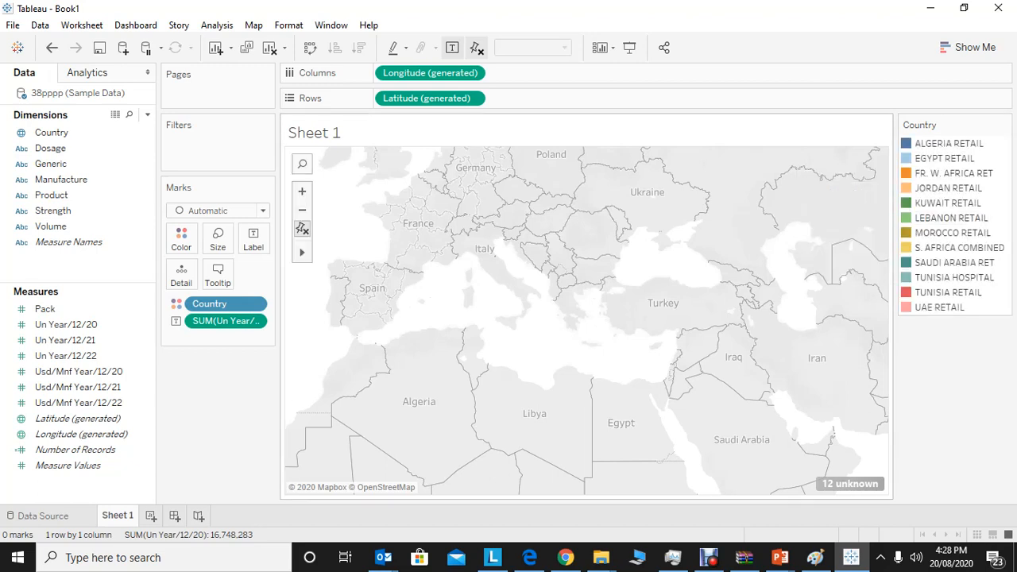
Edit the locations of the unknown Country values and match ALGERIA RETAIL to Algeria.
{"action": "left_click", "coordinate": [850, 483]}
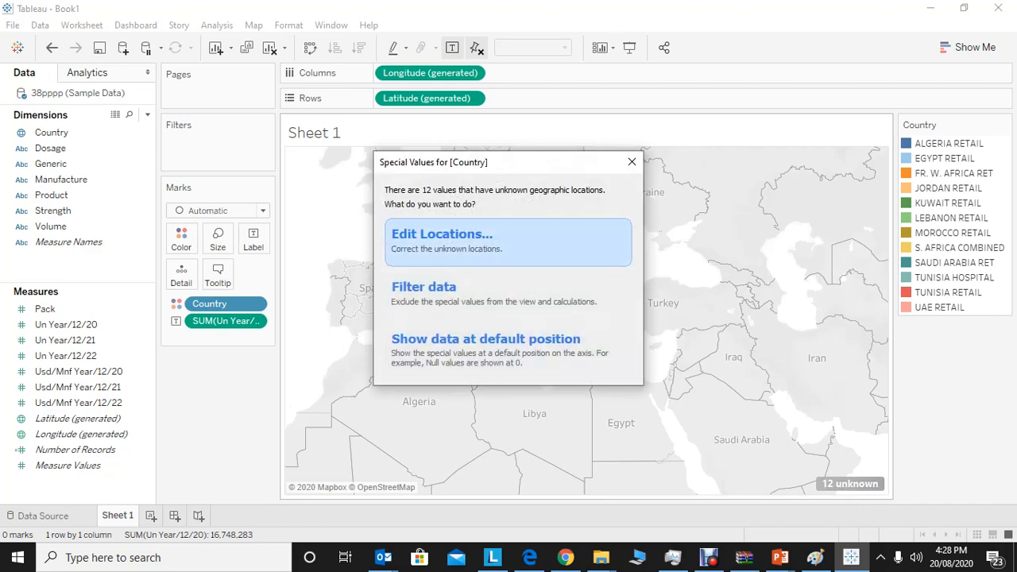
{"action": "left_click", "coordinate": [435, 234]}
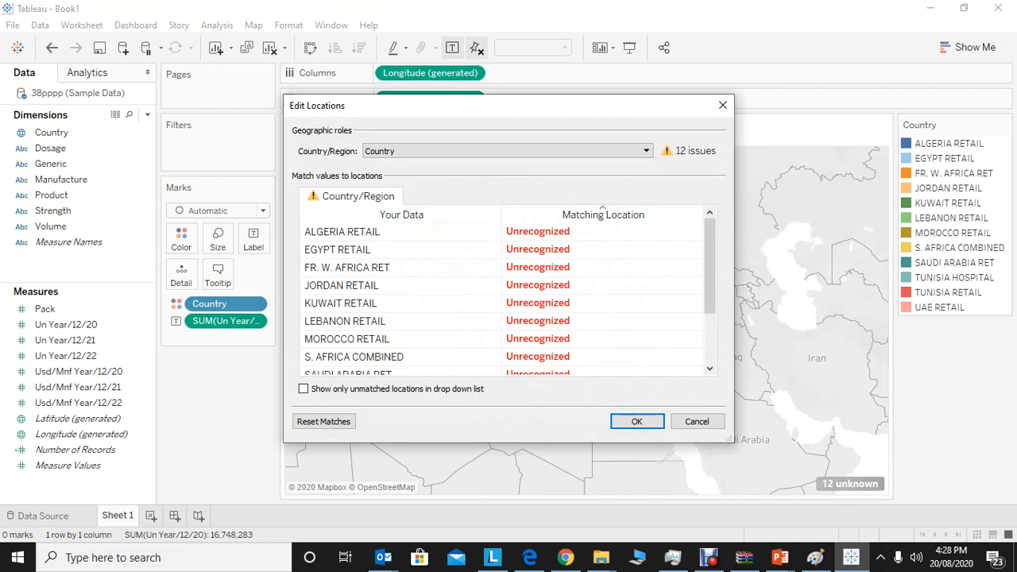
{"action": "left_click", "coordinate": [538, 232]}
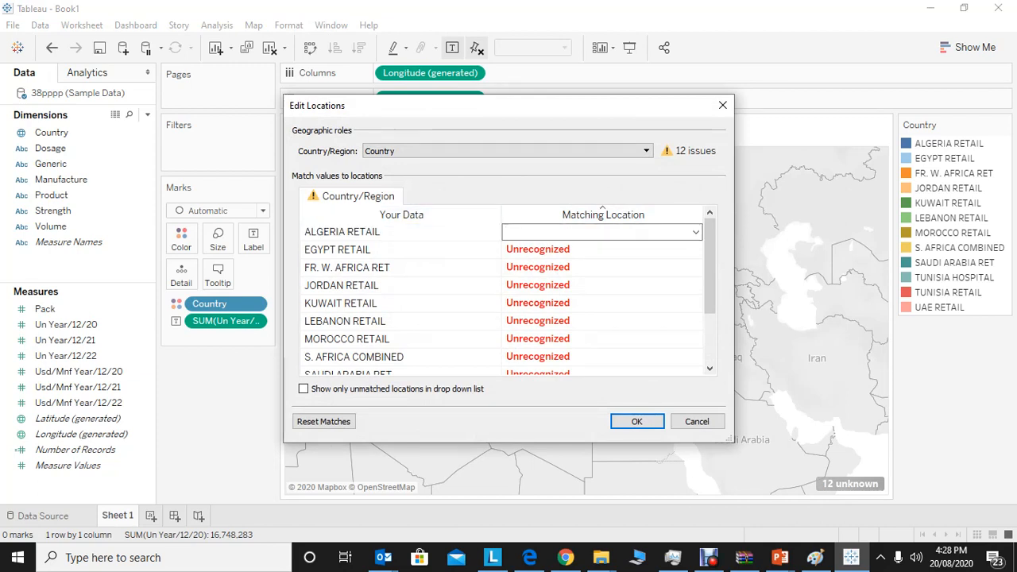
{"action": "type", "text": "alger"}
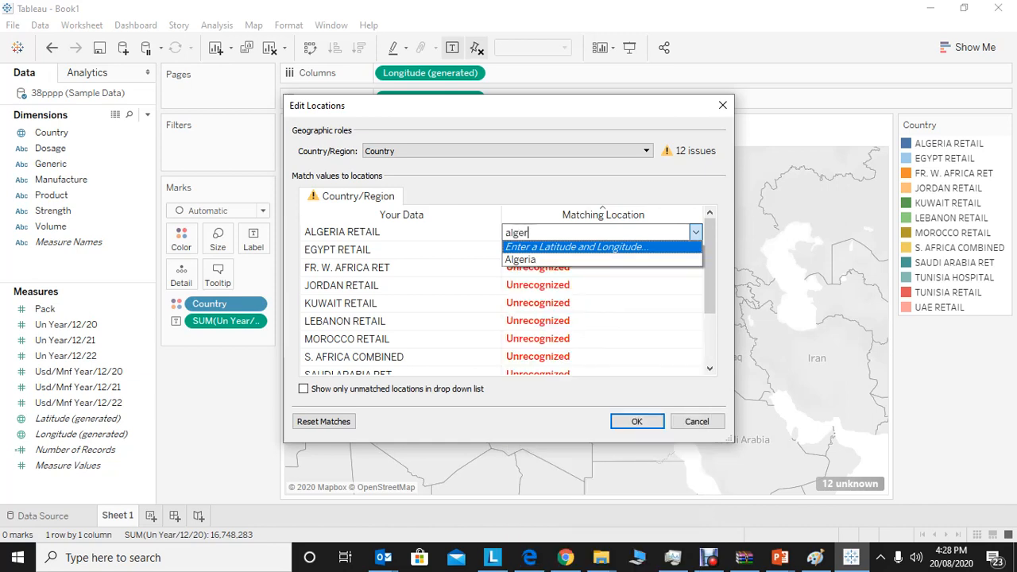
{"action": "key", "text": "Down"}
{"action": "key", "text": "Return"}
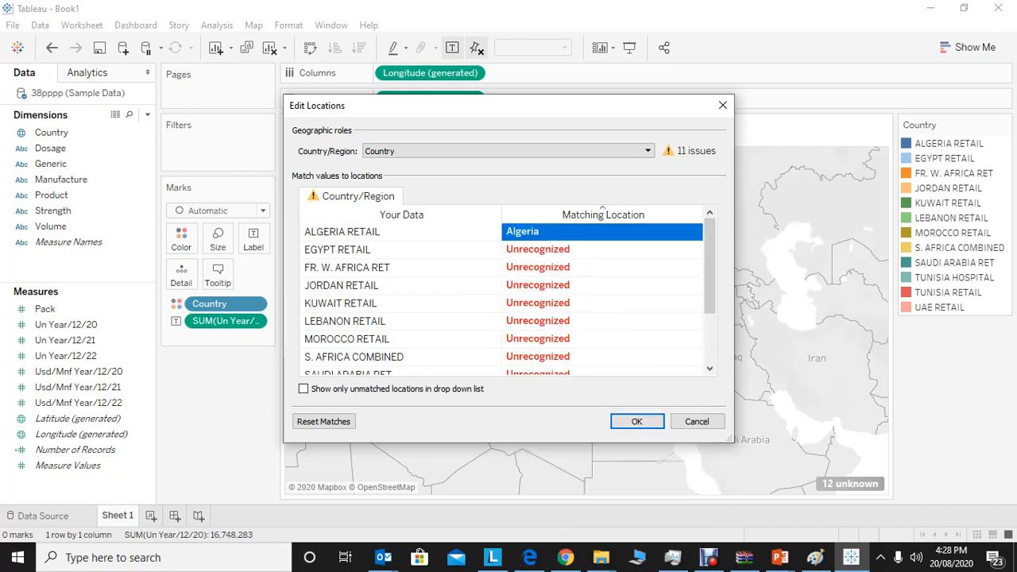
Match the EGYPT RETAIL value to the location Egypt.
{"action": "left_click", "coordinate": [601, 249]}
{"action": "type", "text": "eg"}
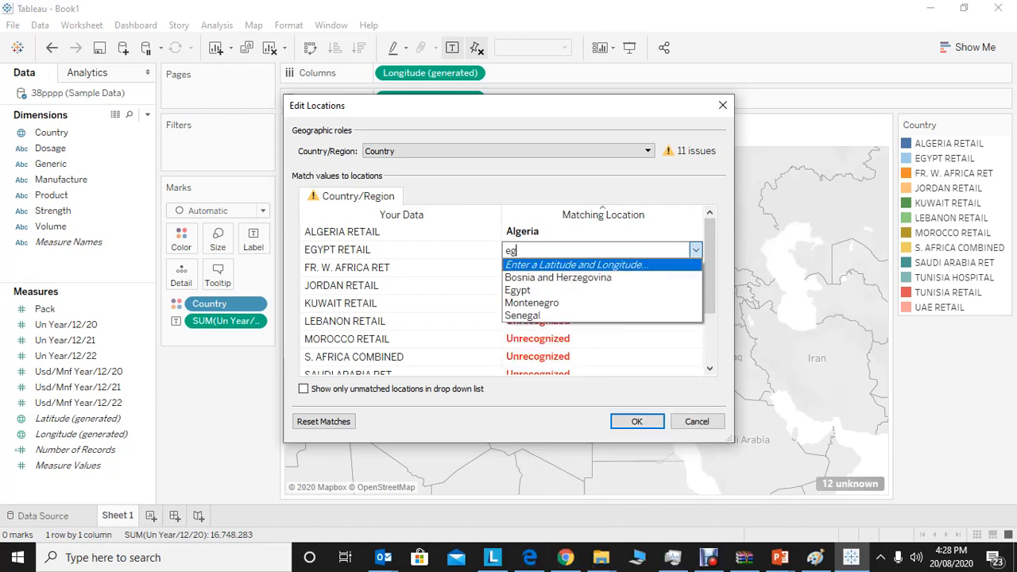
{"action": "key", "text": "Down"}
{"action": "key", "text": "Down"}
{"action": "key", "text": "Return"}
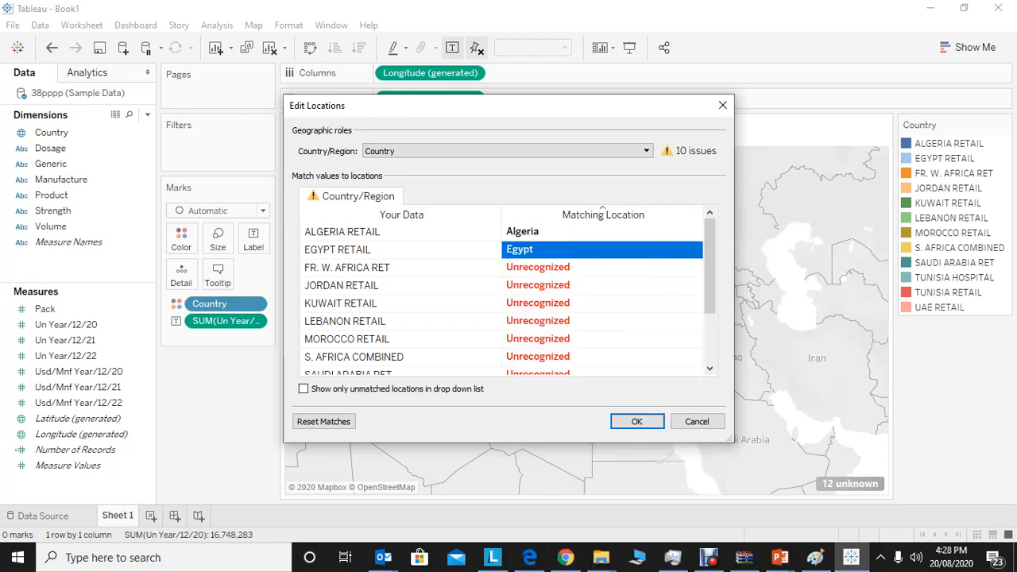
Match the FR. W. AFRICA RET value to the location Central African Republic.
{"action": "left_click", "coordinate": [602, 267]}
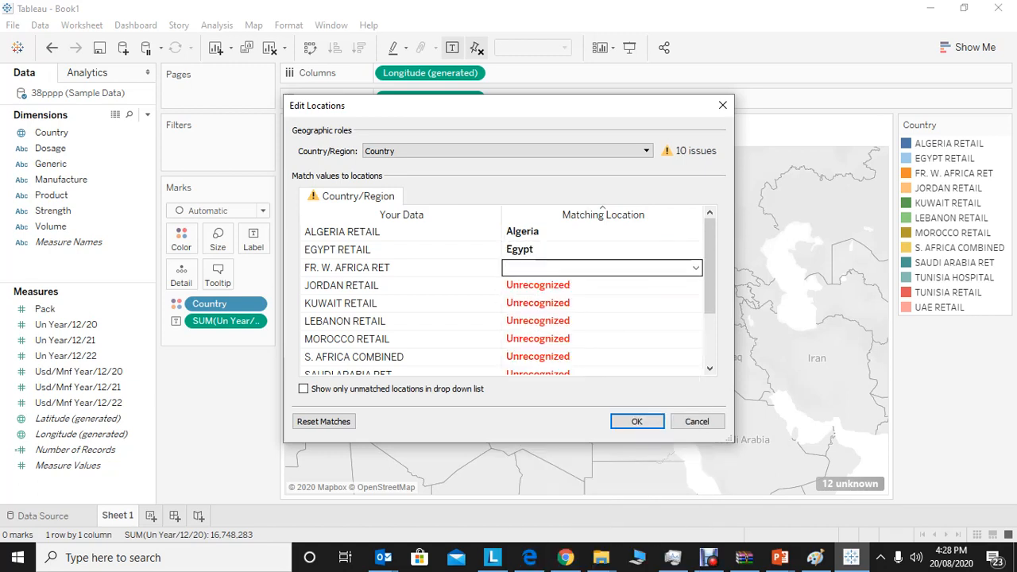
{"action": "type", "text": "afr"}
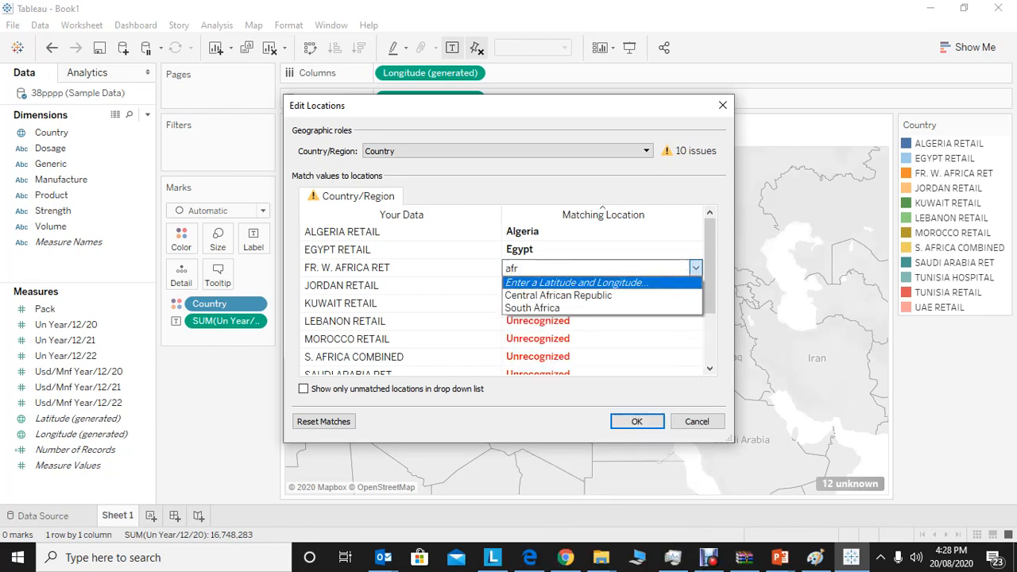
{"action": "key", "text": "Down"}
{"action": "key", "text": "Down"}
{"action": "key", "text": "Up"}
{"action": "key", "text": "Return"}
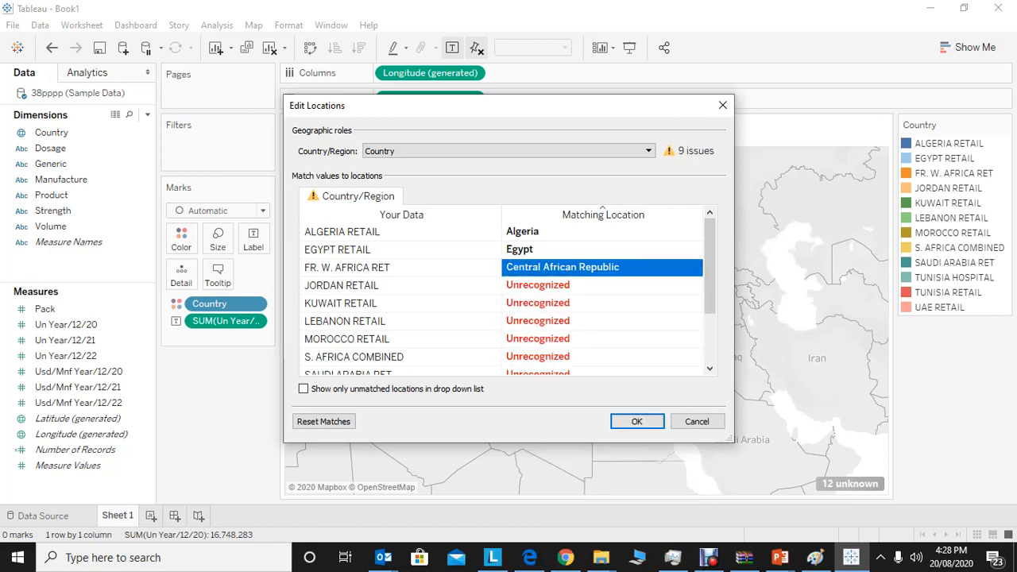
Match the JORDAN RETAIL value to the location Jordan and apply the edited locations to the map.
{"action": "left_click", "coordinate": [602, 286]}
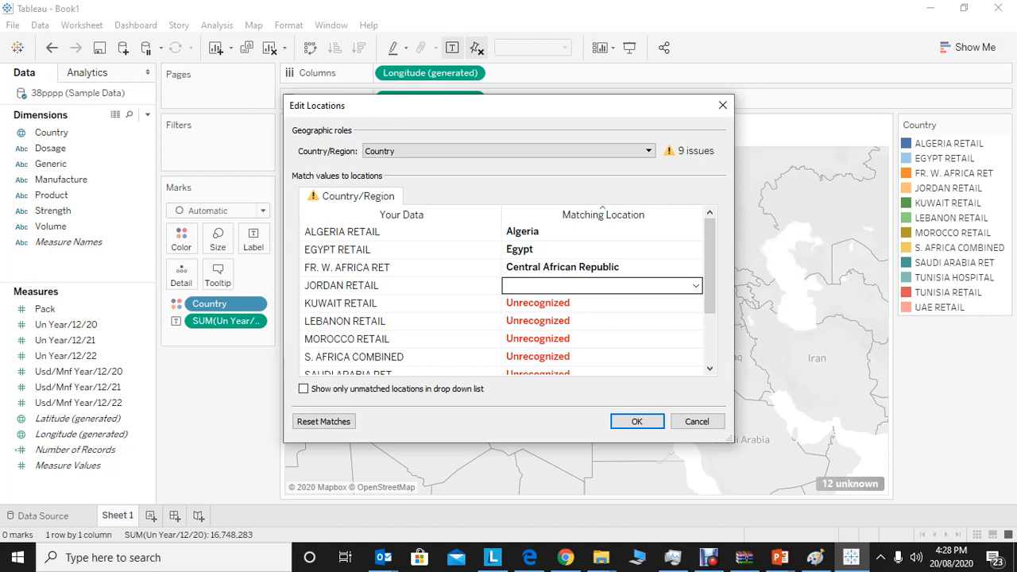
{"action": "type", "text": "jorda"}
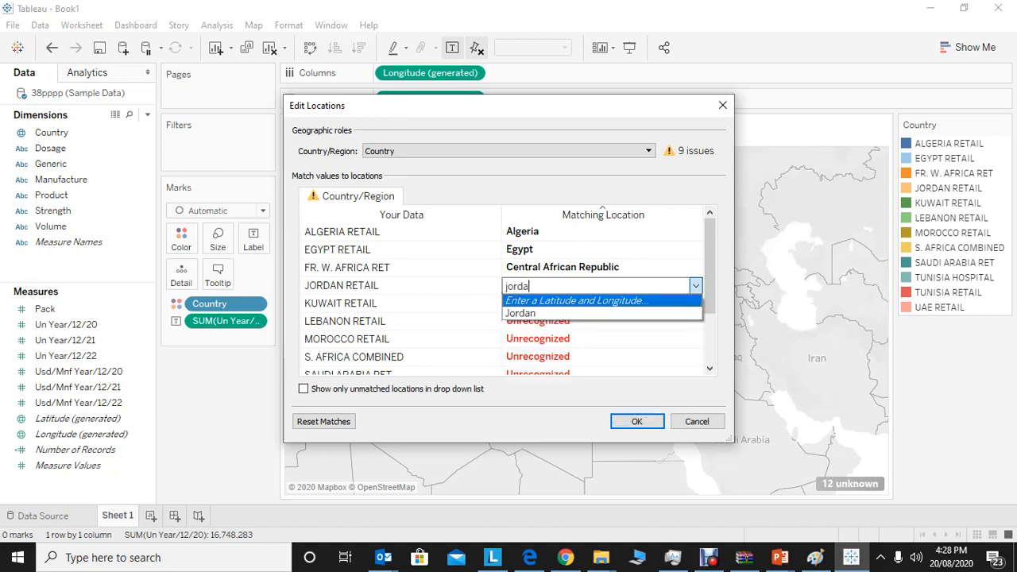
{"action": "key", "text": "Down"}
{"action": "key", "text": "Return"}
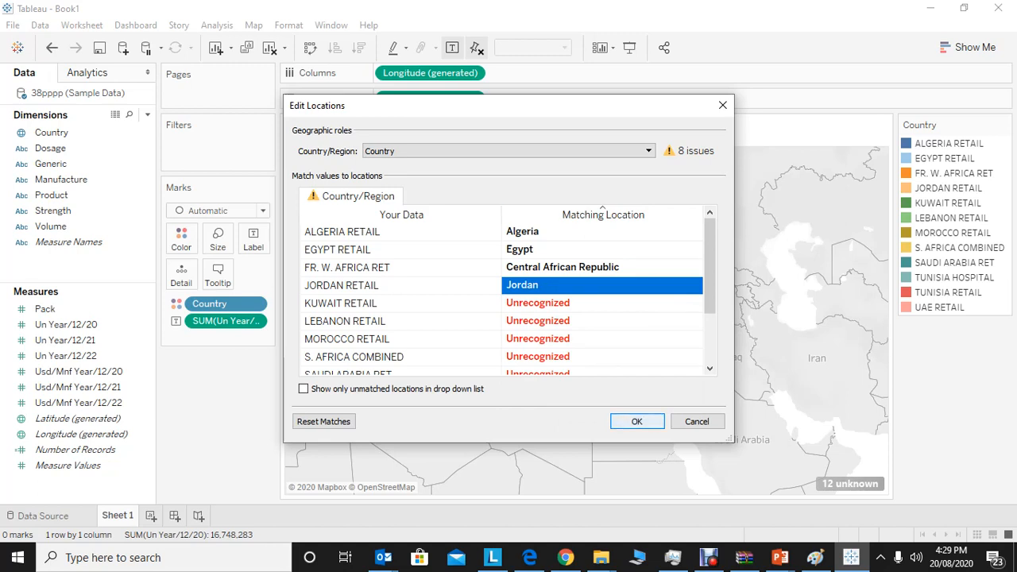
{"action": "left_click", "coordinate": [637, 421]}
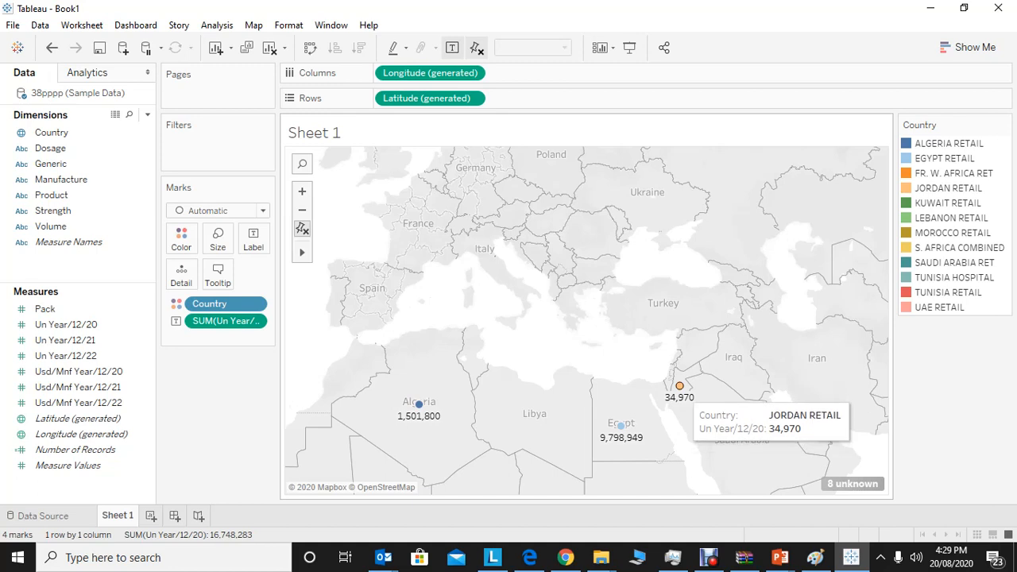
Inspect the Jordan mark on the map and highlight ALGERIA RETAIL from the colour legend.
{"action": "left_click", "coordinate": [679, 386]}
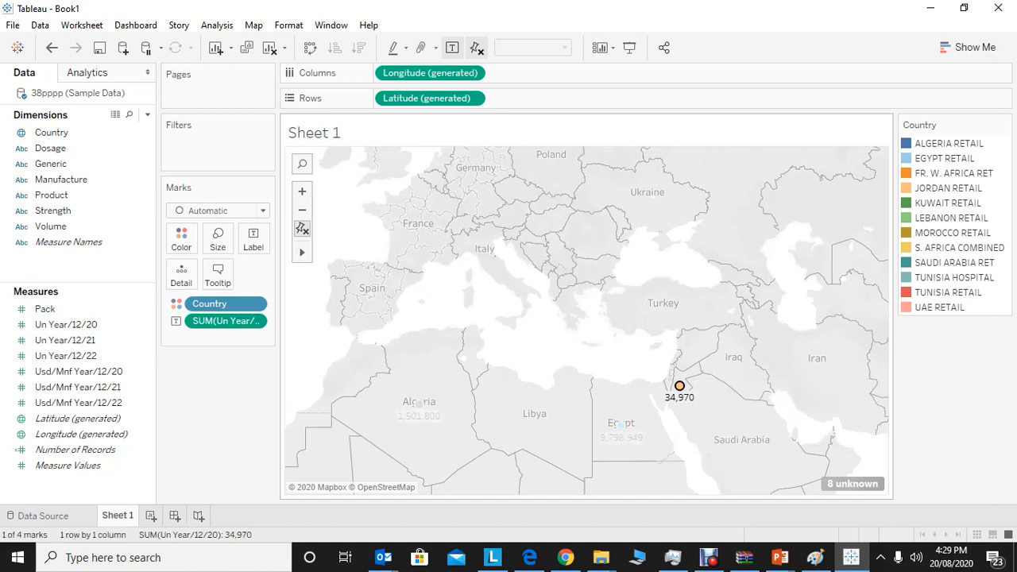
{"action": "left_click", "coordinate": [948, 143]}
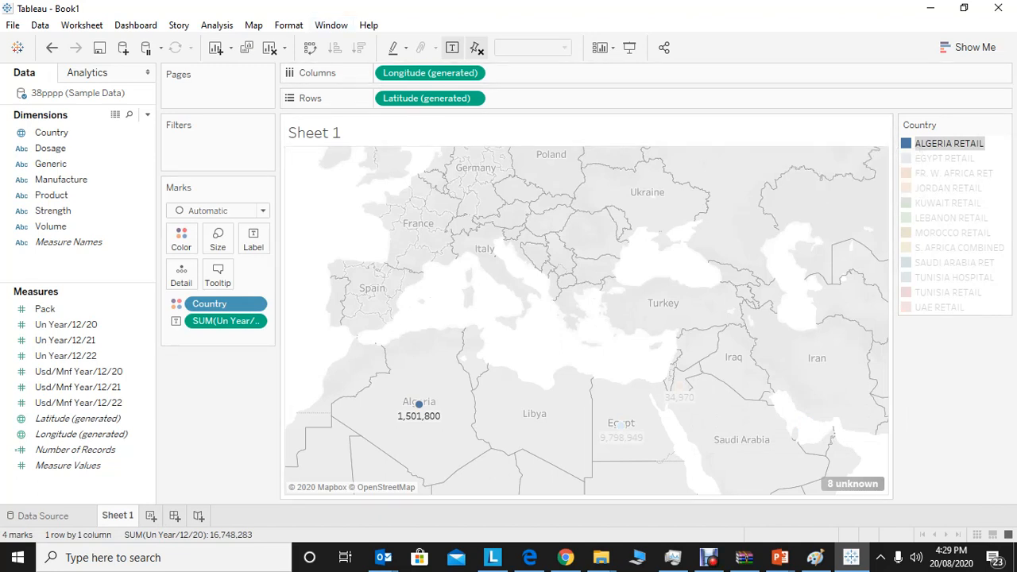
Remove the generated Longitude and Latitude from the sheet's axes and Country from its colour.
{"action": "left_click_drag", "start_coordinate": [429, 72], "coordinate": [477, 52]}
{"action": "left_click_drag", "start_coordinate": [427, 98], "coordinate": [270, 11]}
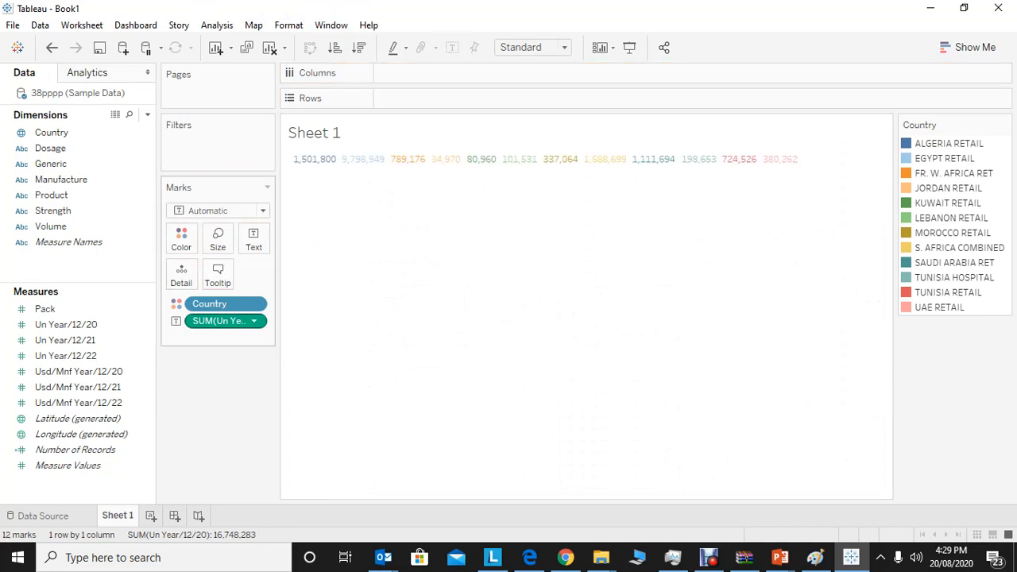
{"action": "left_click_drag", "start_coordinate": [209, 303], "coordinate": [79, 226]}
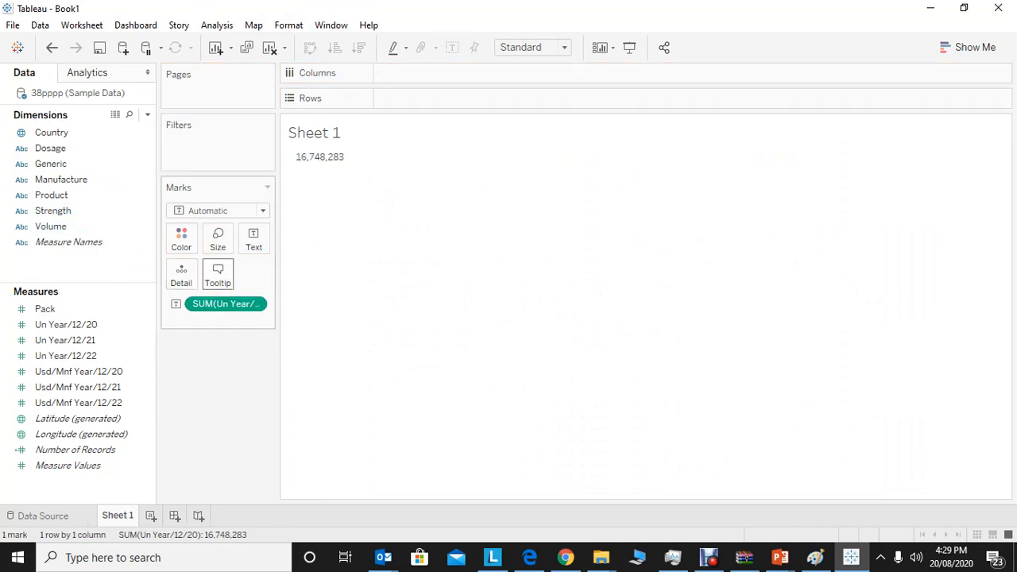
Replace the remaining text measure with a bar chart of Un Year/12/20 and Un Year/12/21 in columns by Product in rows.
{"action": "left_click_drag", "start_coordinate": [224, 303], "coordinate": [429, 98]}
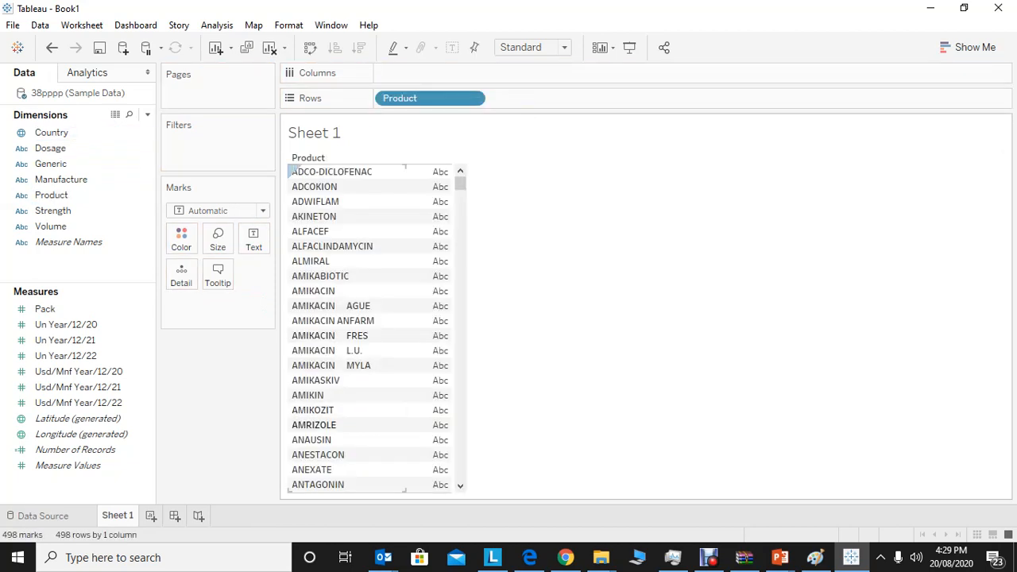
{"action": "left_click_drag", "start_coordinate": [66, 325], "coordinate": [473, 73]}
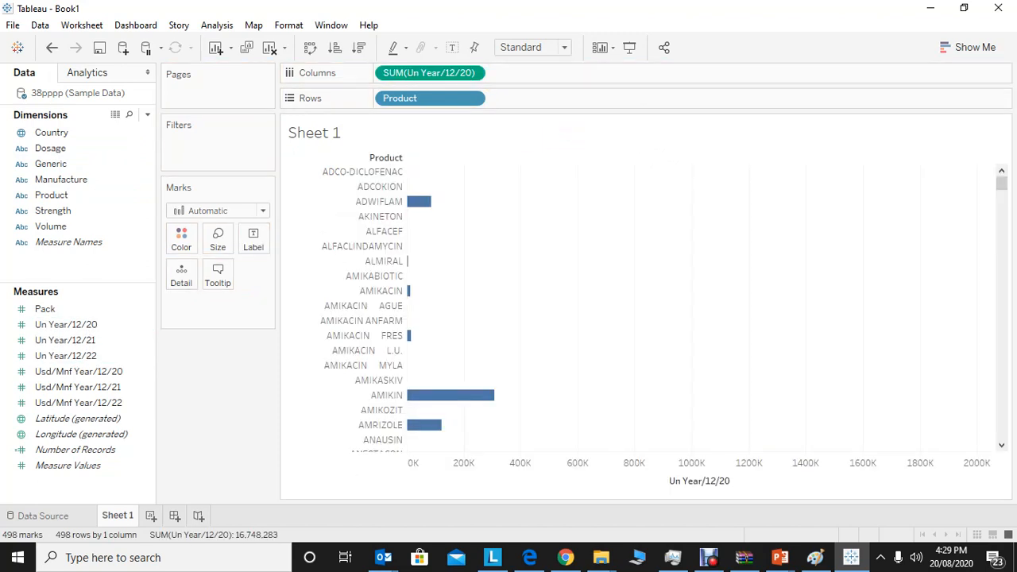
{"action": "left_click", "coordinate": [79, 371]}
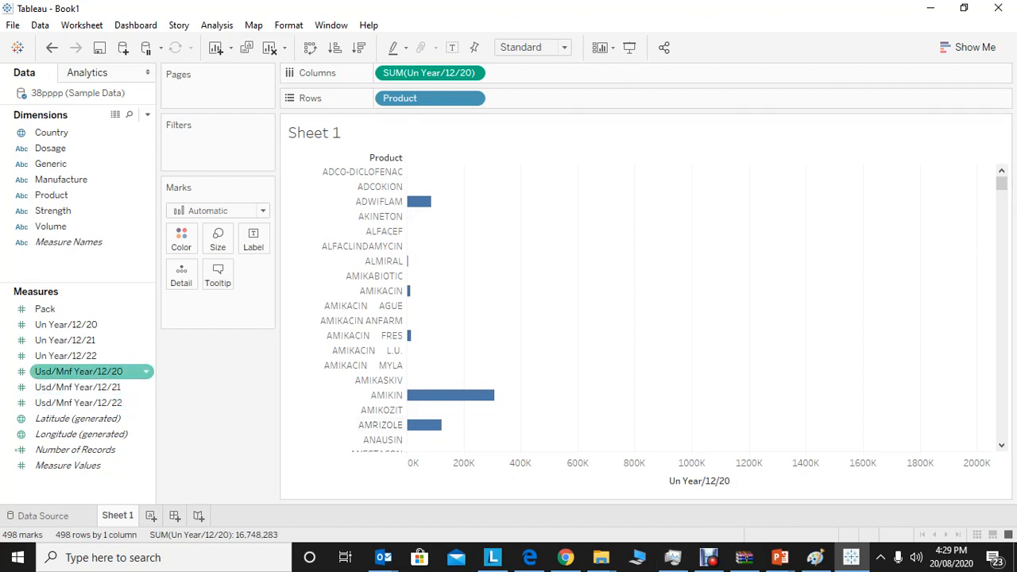
{"action": "left_click_drag", "start_coordinate": [65, 340], "coordinate": [517, 73]}
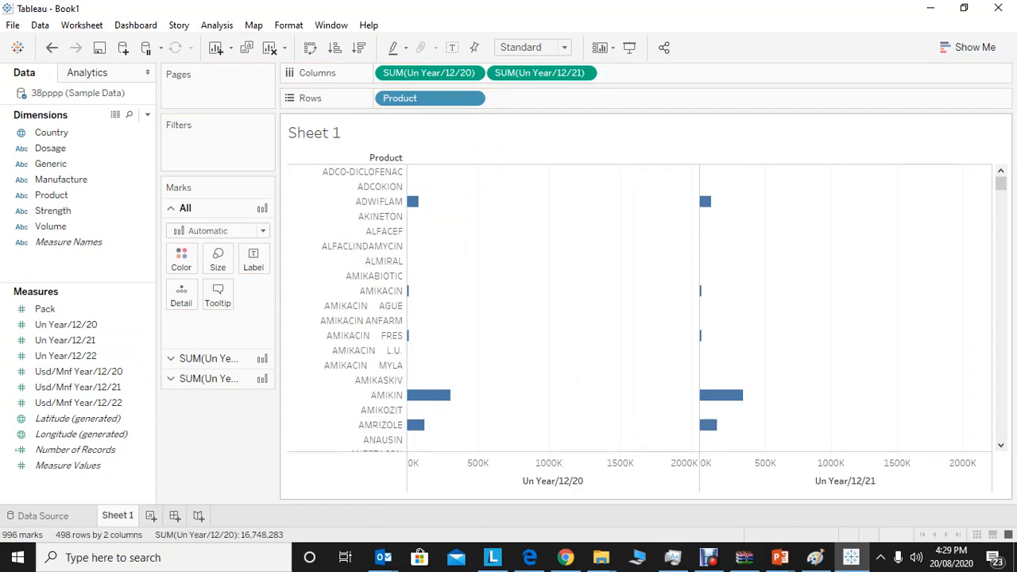
Add Un Year/12/22 to the columns and sort the products in descending order by Un Year/12/20.
{"action": "left_click_drag", "start_coordinate": [65, 355], "coordinate": [699, 73]}
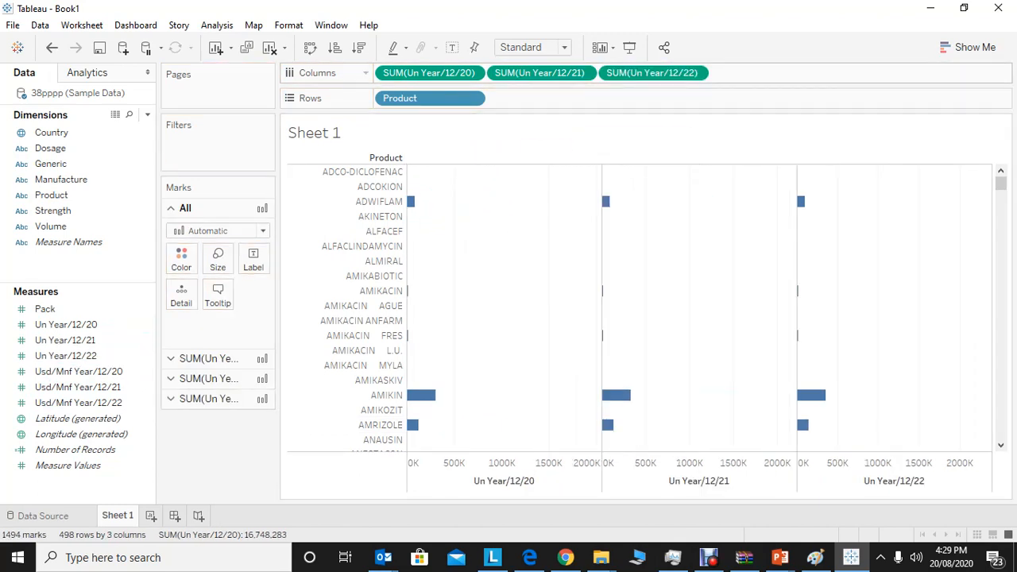
{"action": "left_click", "coordinate": [359, 48]}
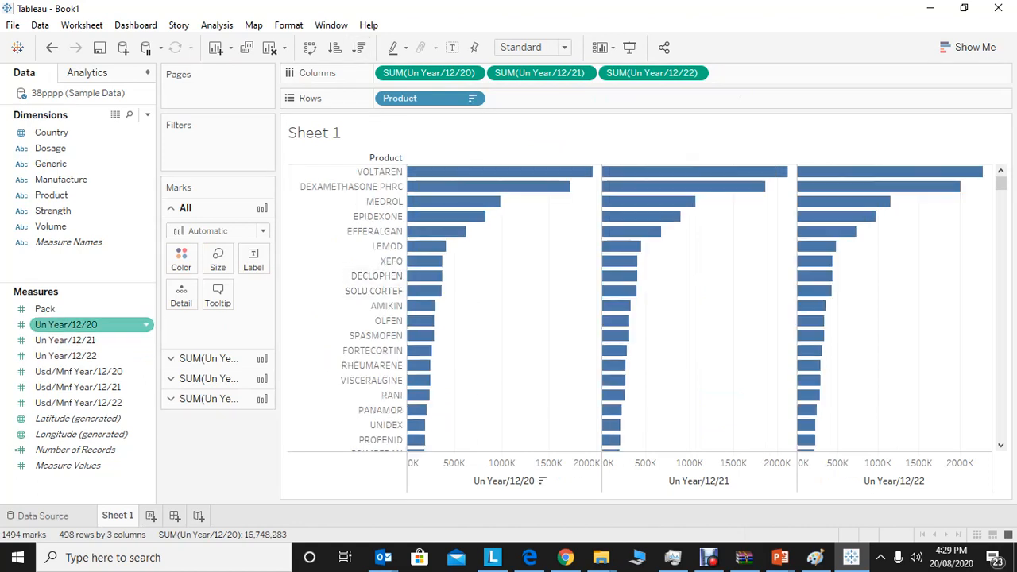
{"action": "mouse_move", "coordinate": [472, 191]}
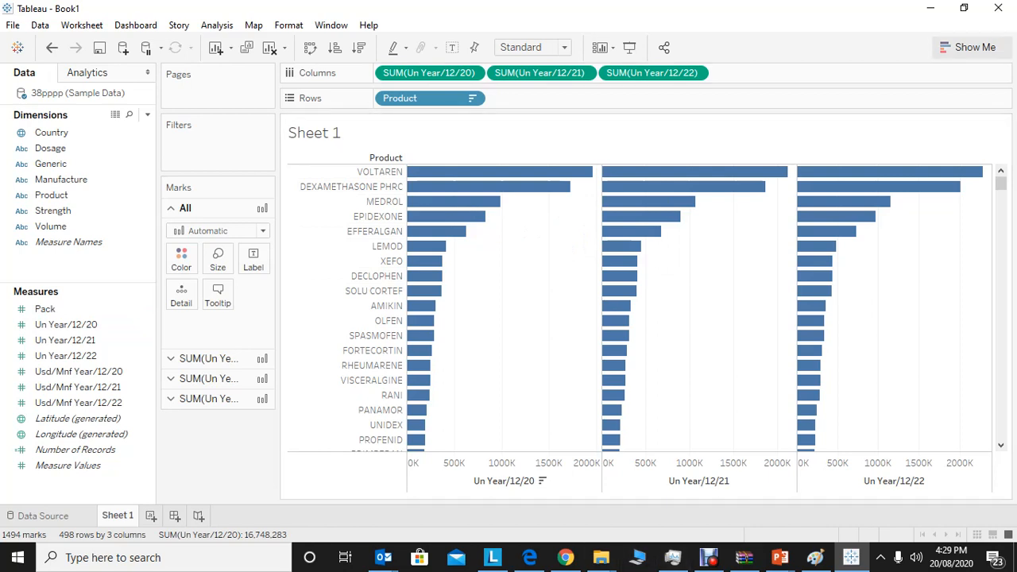
{"action": "left_click", "coordinate": [968, 47]}
{"action": "left_click", "coordinate": [968, 47]}
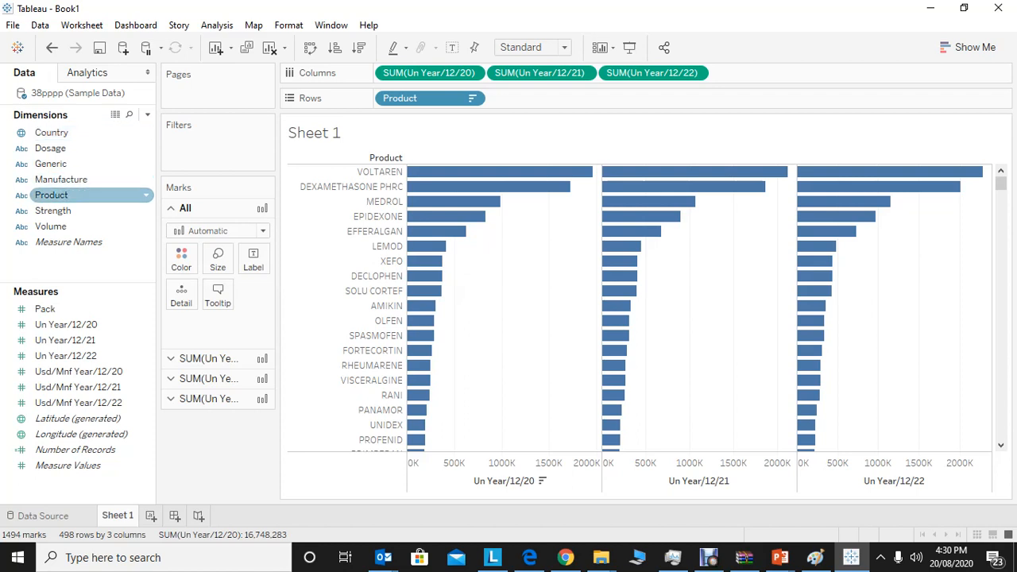
Try Product as the bars' colour and as their size, and remove it from the marks.
{"action": "left_click_drag", "start_coordinate": [51, 195], "coordinate": [181, 261]}
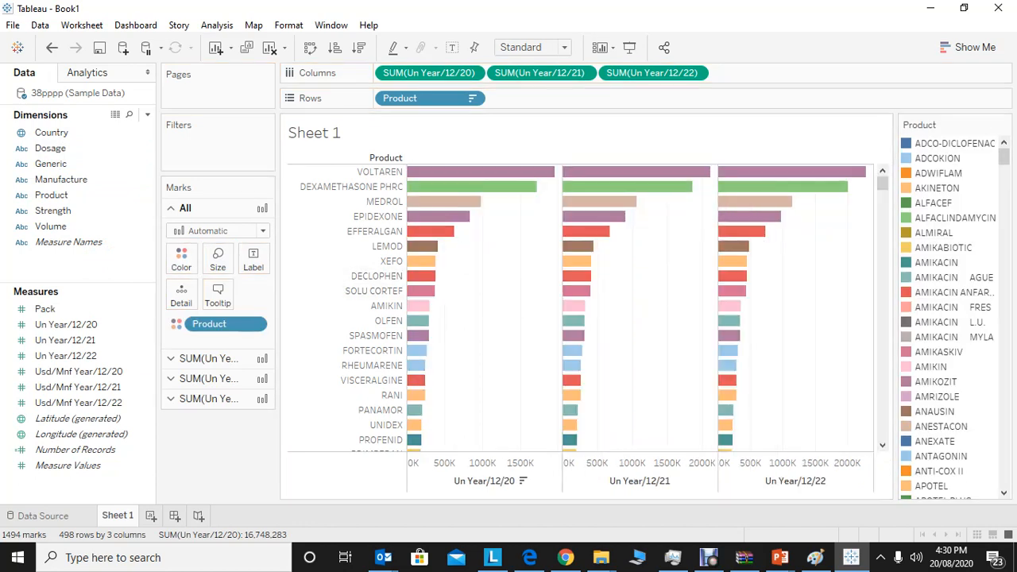
{"action": "left_click_drag", "start_coordinate": [209, 323], "coordinate": [218, 258]}
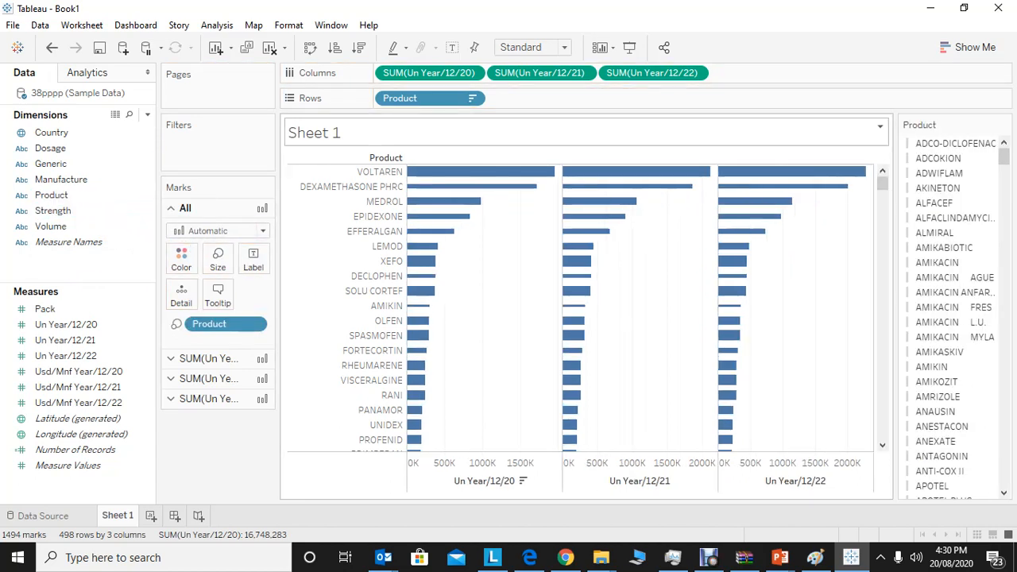
{"action": "mouse_move", "coordinate": [511, 187]}
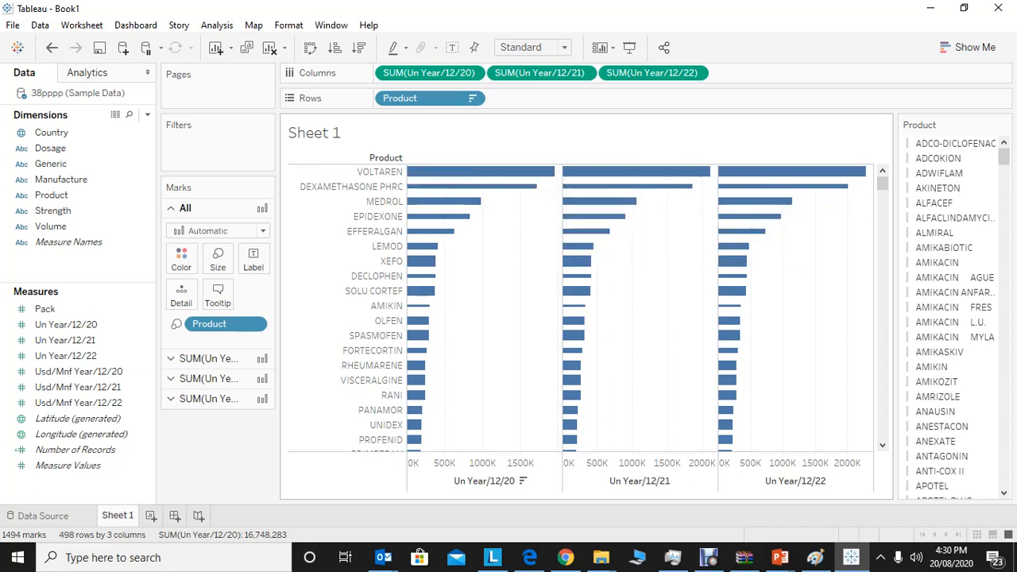
{"action": "left_click_drag", "start_coordinate": [216, 325], "coordinate": [79, 213]}
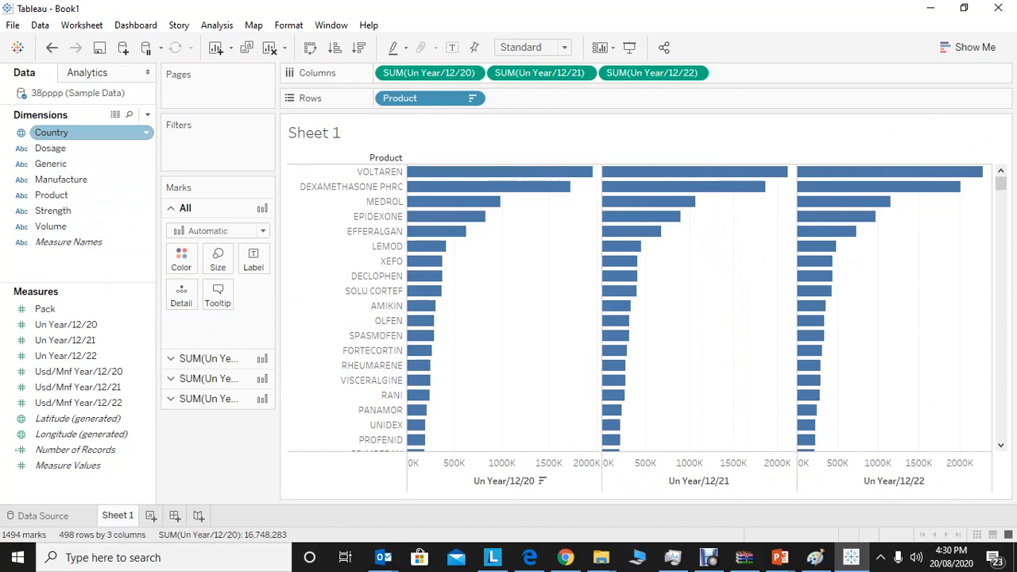
Try Product as the bars' label, detail and tooltip in turn, and remove it from the marks.
{"action": "left_click_drag", "start_coordinate": [51, 194], "coordinate": [253, 259]}
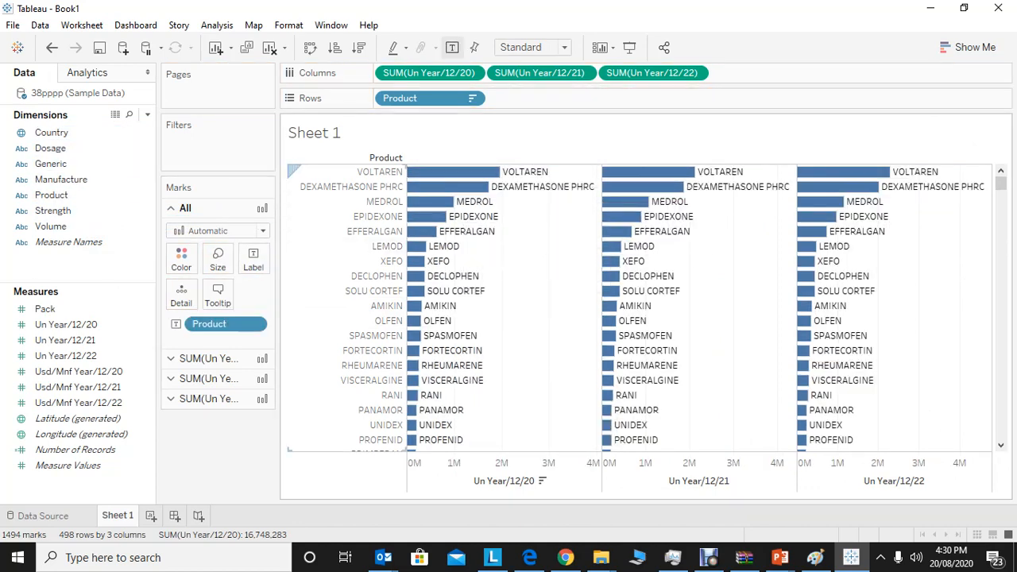
{"action": "left_click_drag", "start_coordinate": [226, 324], "coordinate": [181, 294]}
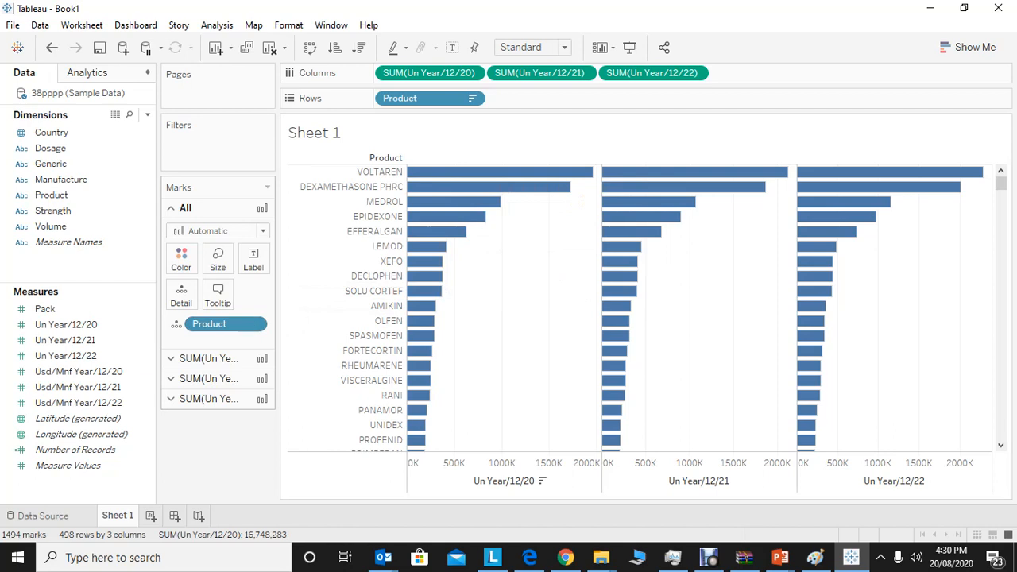
{"action": "left_click_drag", "start_coordinate": [209, 323], "coordinate": [76, 230]}
{"action": "left_click_drag", "start_coordinate": [56, 194], "coordinate": [217, 292]}
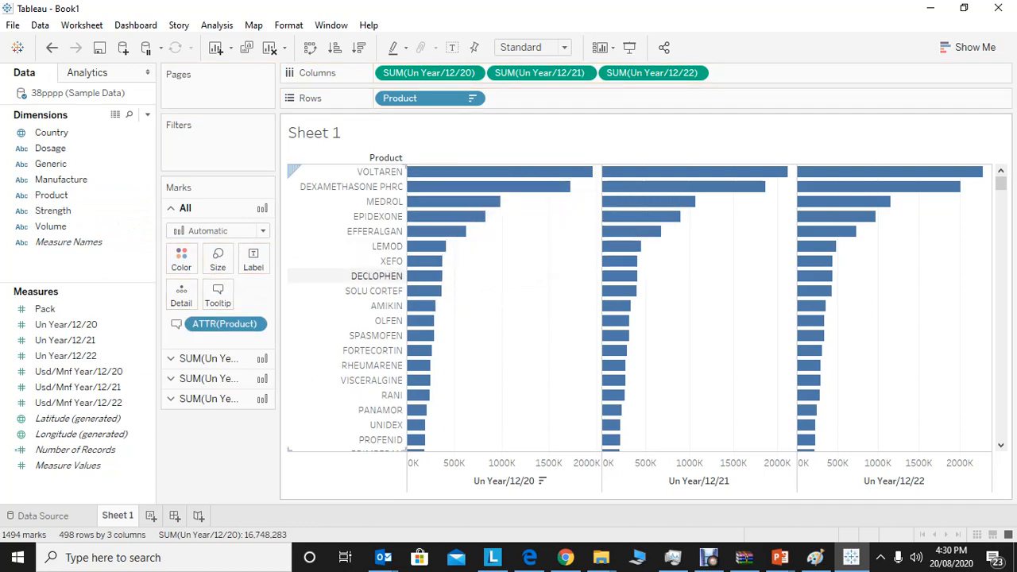
{"action": "left_click_drag", "start_coordinate": [224, 324], "coordinate": [97, 252]}
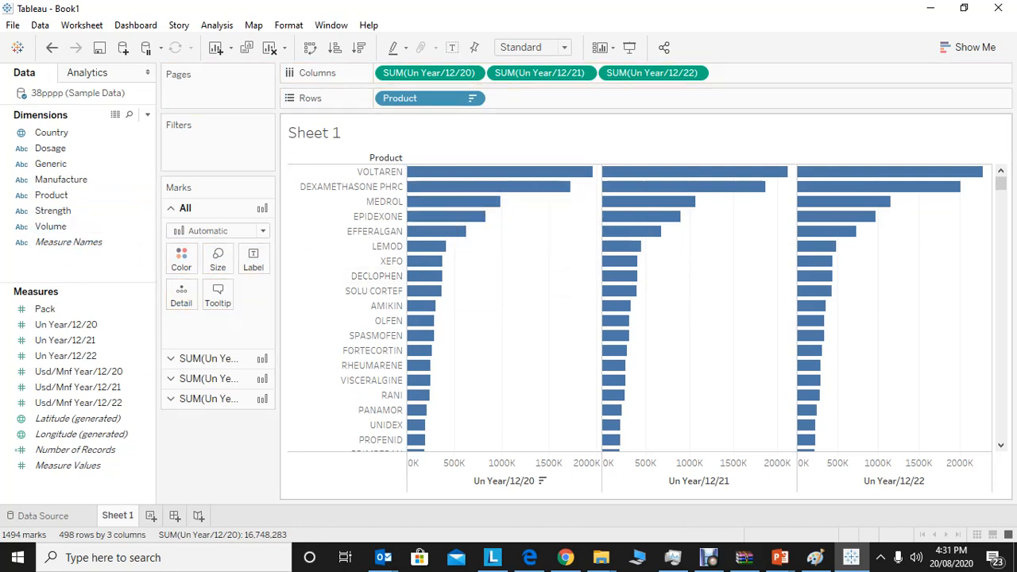
Add Manufacture to the rows after Product and sort the manufacturers in descending order within each product.
{"action": "left_click_drag", "start_coordinate": [61, 179], "coordinate": [398, 99]}
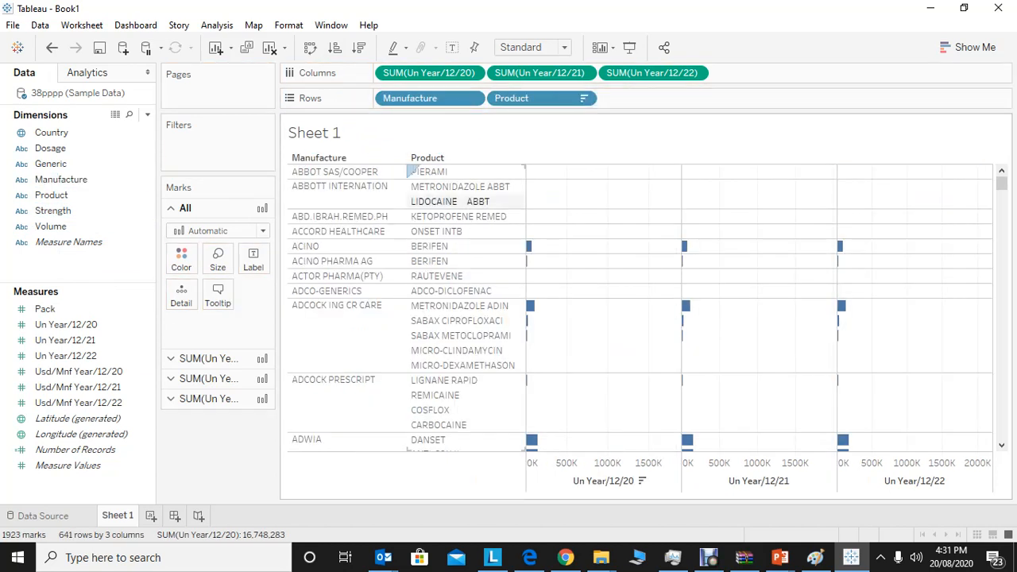
{"action": "left_click_drag", "start_coordinate": [410, 98], "coordinate": [660, 98]}
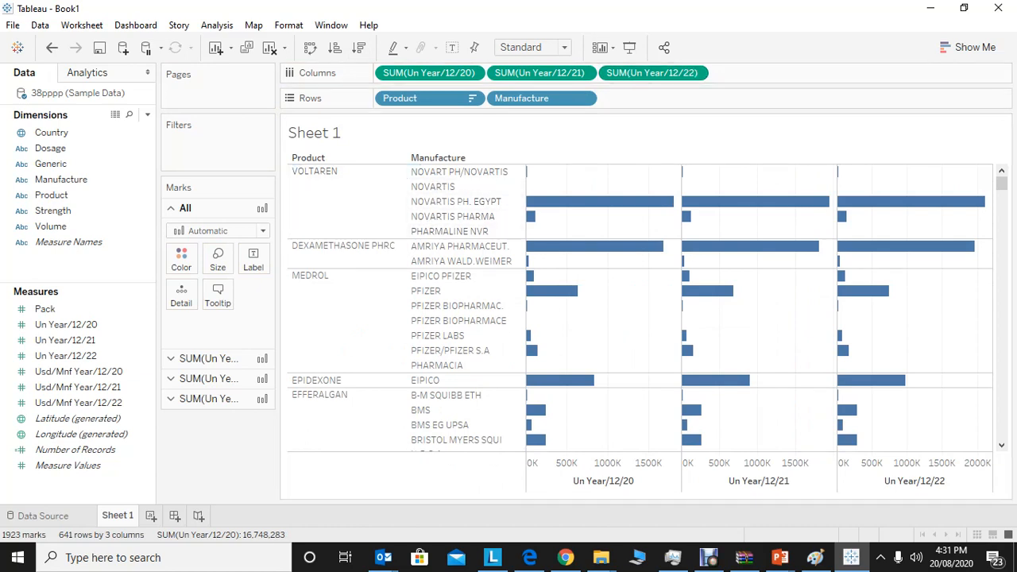
{"action": "left_click", "coordinate": [358, 46]}
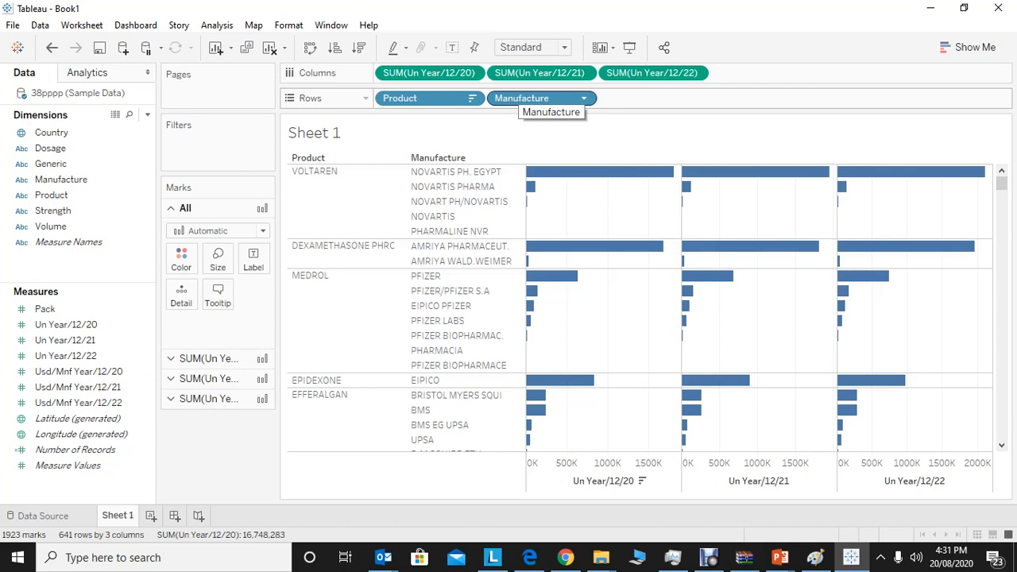
Start a Manufacture filter, try clearing and selecting values under the search "abbott", and clear the search.
{"action": "left_click_drag", "start_coordinate": [80, 179], "coordinate": [171, 149]}
{"action": "left_click", "coordinate": [79, 180]}
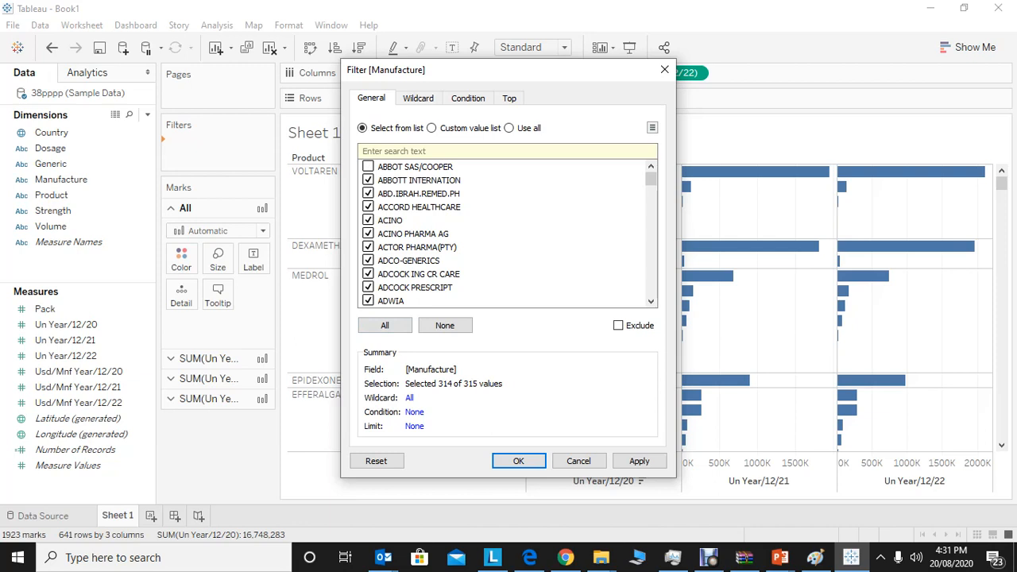
{"action": "type", "text": "abb"}
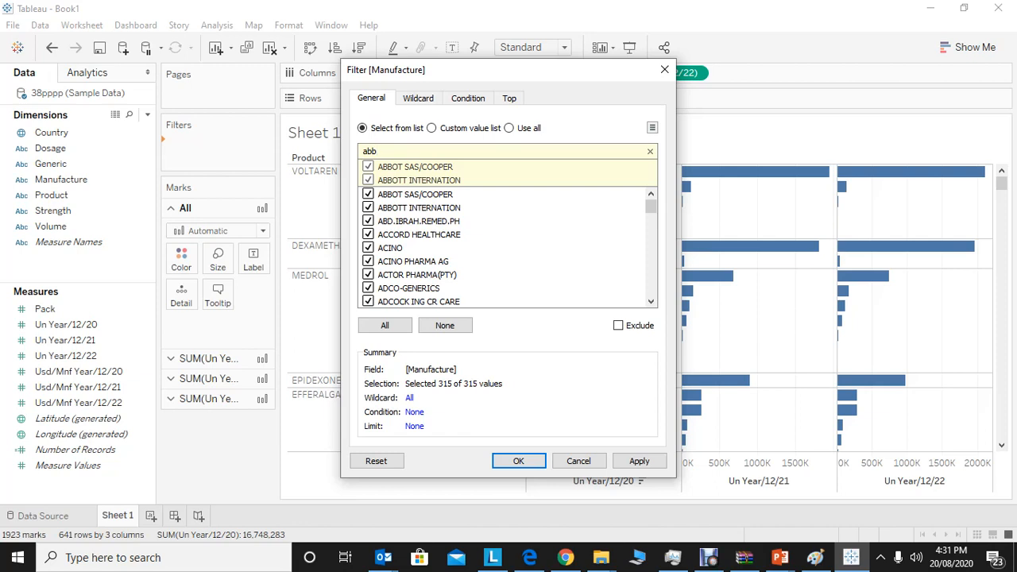
{"action": "type", "text": "ott"}
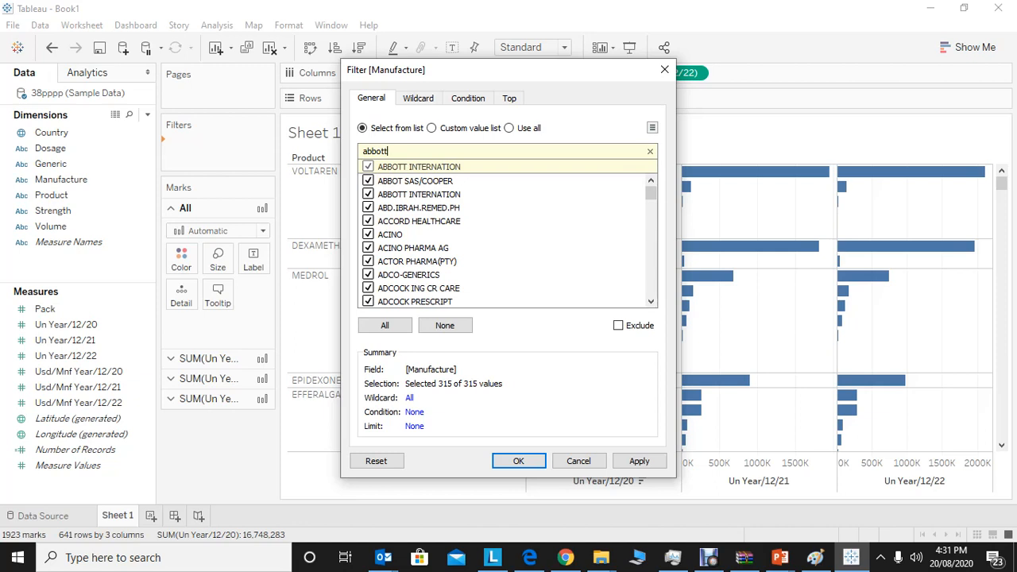
{"action": "left_click", "coordinate": [445, 325]}
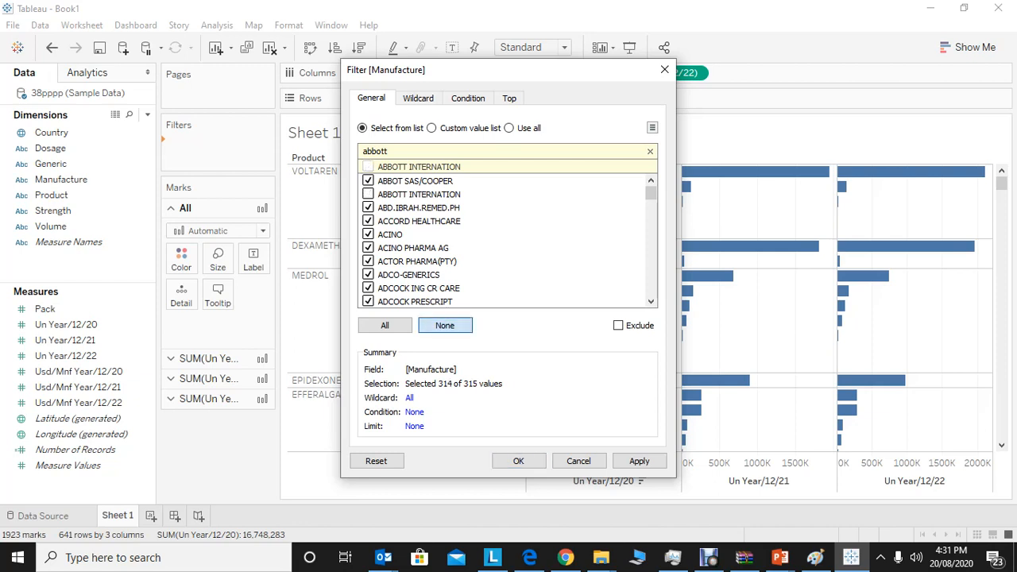
{"action": "left_click", "coordinate": [445, 325]}
{"action": "left_click", "coordinate": [384, 325]}
{"action": "left_click", "coordinate": [419, 208]}
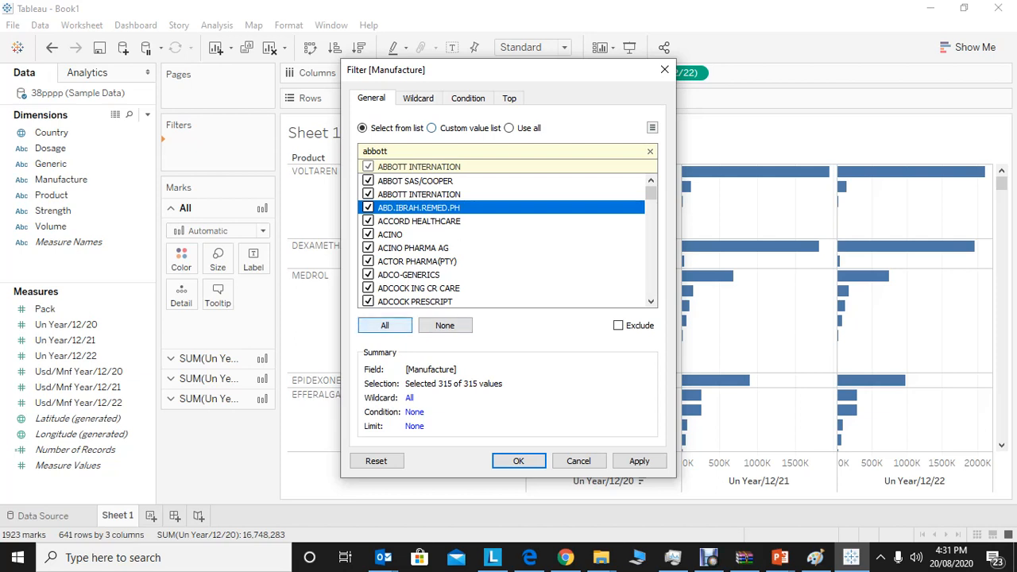
{"action": "left_click", "coordinate": [650, 151]}
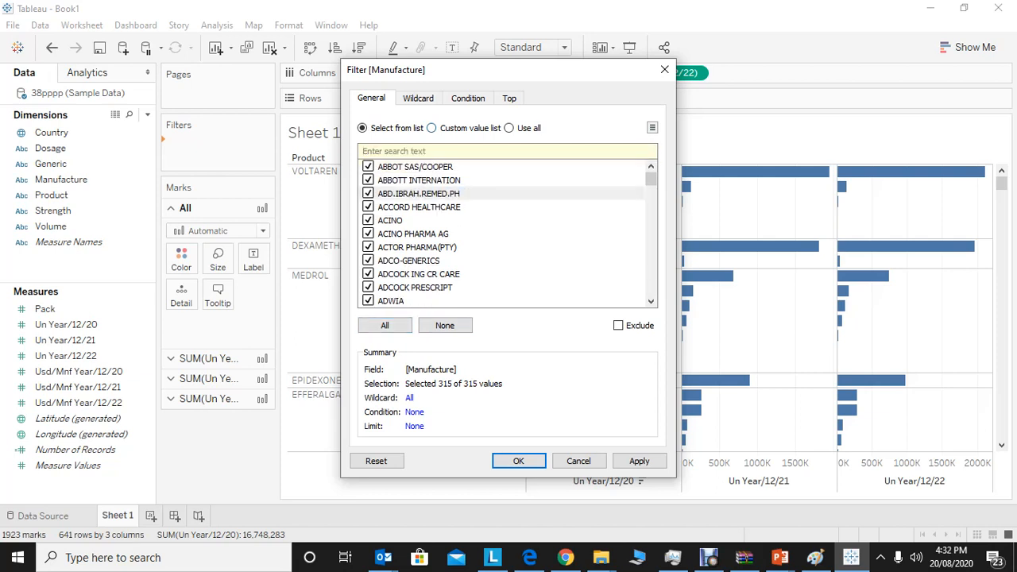
Filter Manufacture to only ABBOT SAS/COOPER and ABBOTT INTERNATION, and remove that filter from the sheet.
{"action": "left_click", "coordinate": [445, 325]}
{"action": "type", "text": "abbott"}
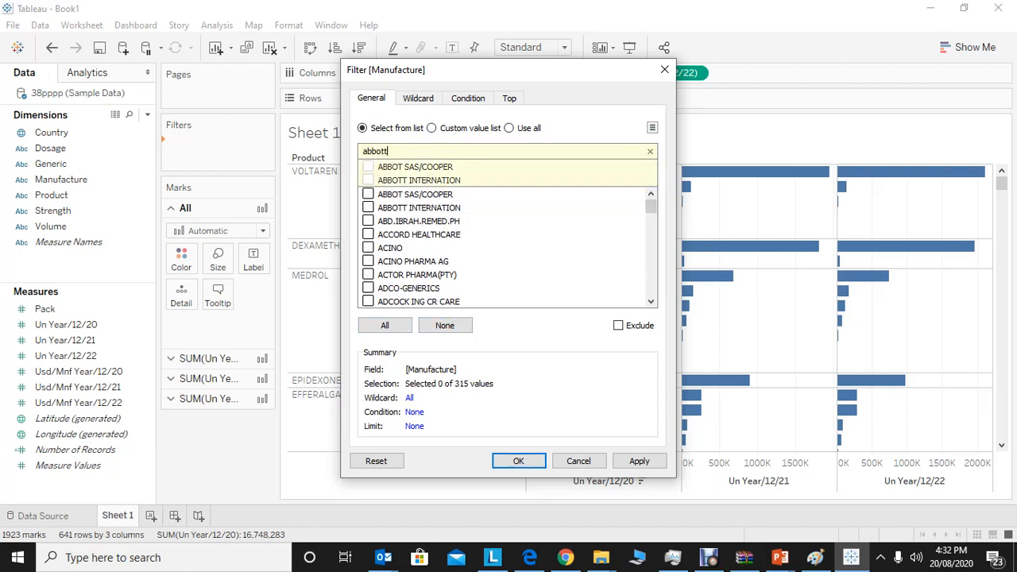
{"action": "key", "text": "Return"}
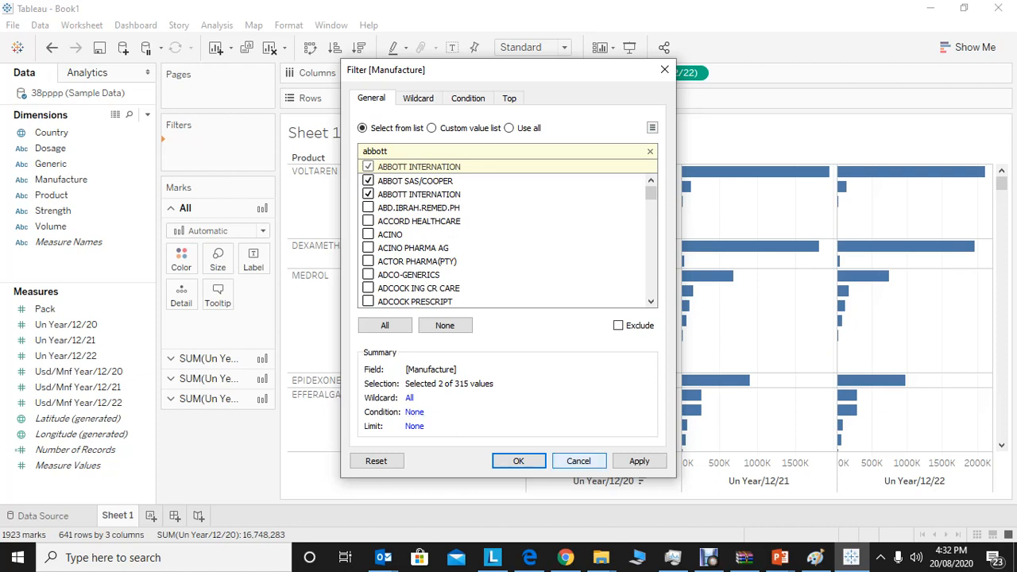
{"action": "left_click", "coordinate": [518, 461]}
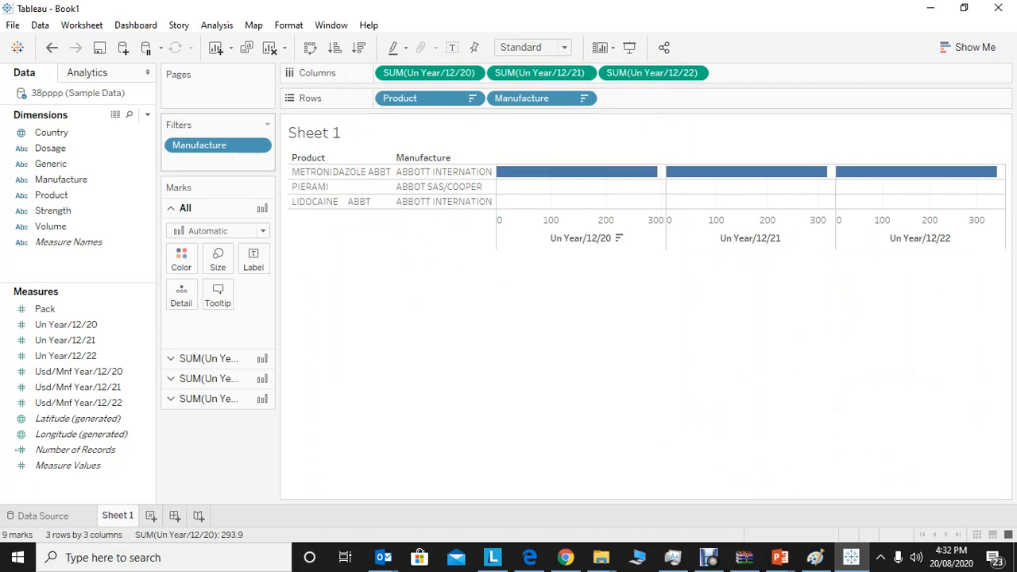
{"action": "left_click_drag", "start_coordinate": [216, 145], "coordinate": [433, 56]}
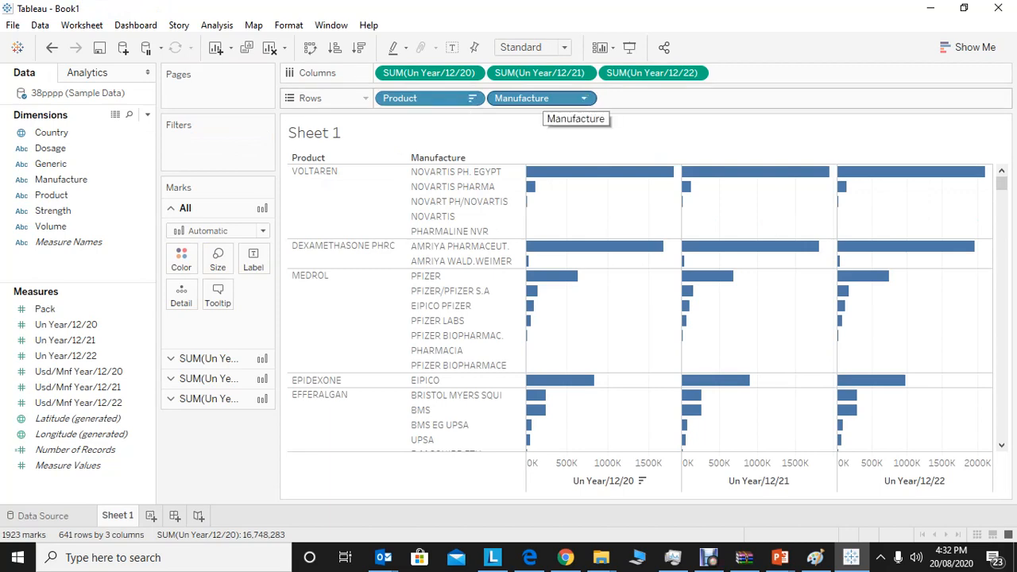
Filter the chart by Strength, keeping only 1G.
{"action": "left_click_drag", "start_coordinate": [52, 210], "coordinate": [187, 155]}
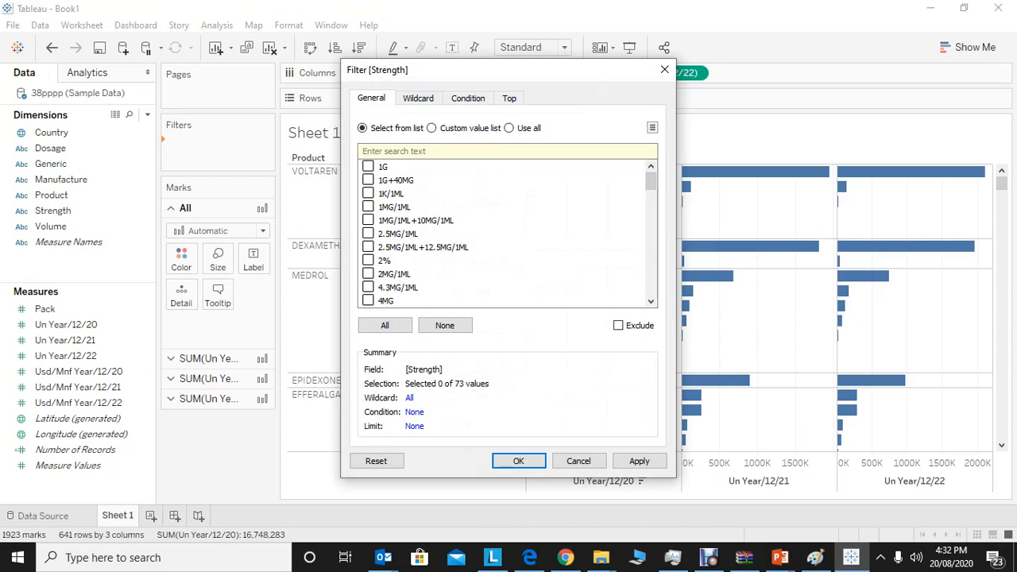
{"action": "left_click", "coordinate": [368, 166]}
{"action": "left_click", "coordinate": [639, 460]}
{"action": "left_click", "coordinate": [518, 461]}
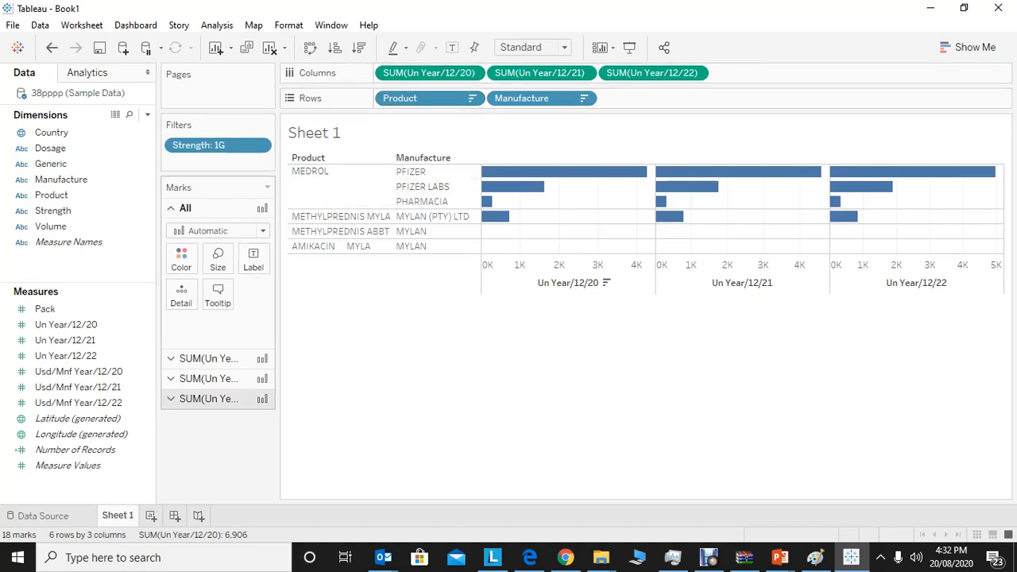
Review the aggregation choices for Un Year/12/20 and the options available for the Dimensions list.
{"action": "left_click", "coordinate": [472, 72]}
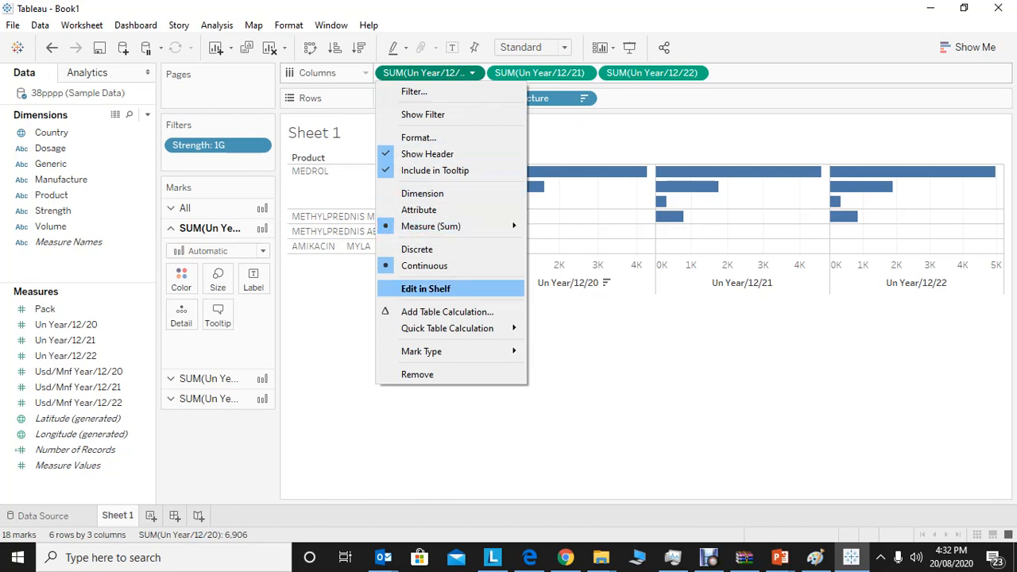
{"action": "mouse_move", "coordinate": [445, 226]}
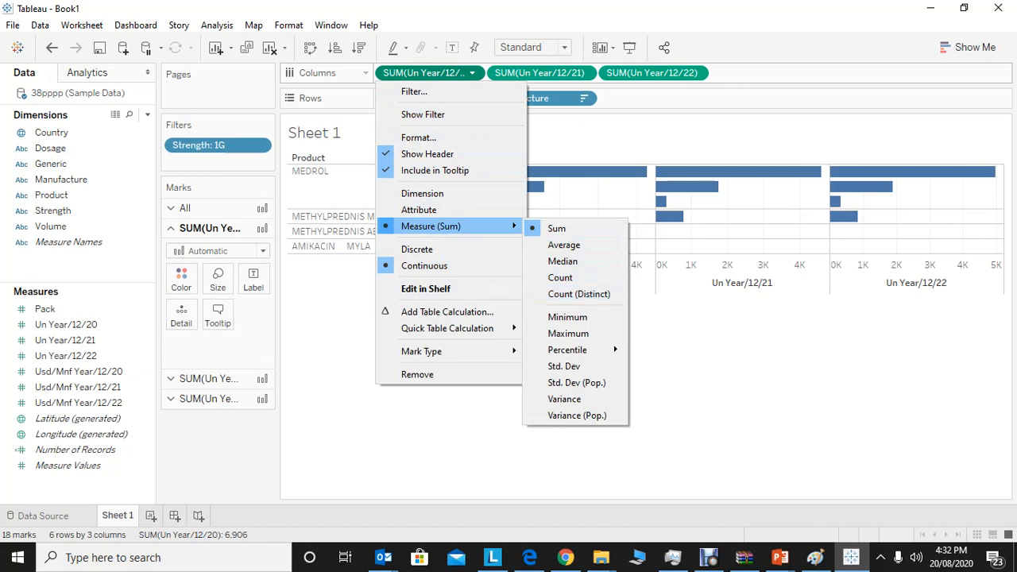
{"action": "key", "text": "Escape"}
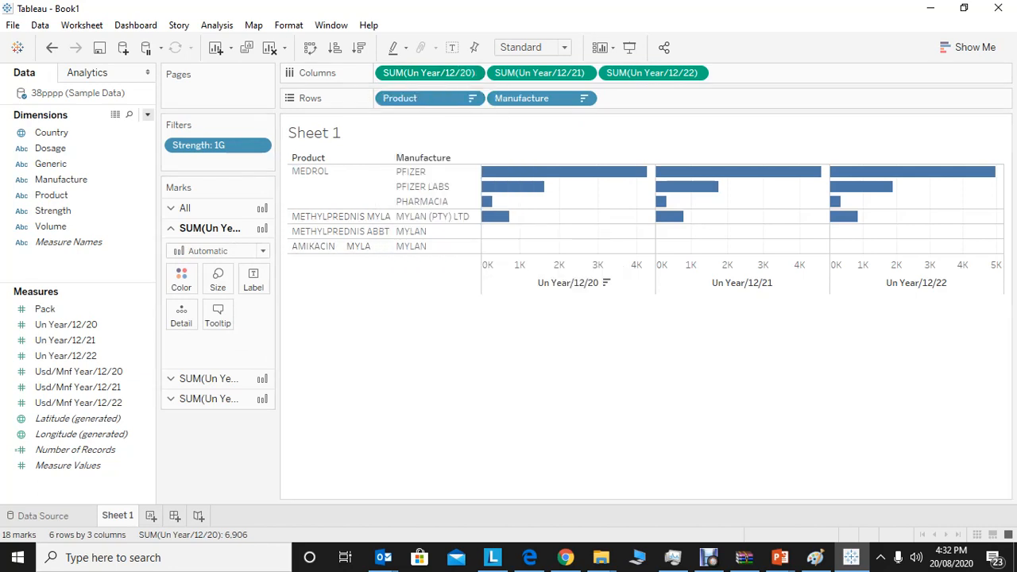
{"action": "left_click", "coordinate": [147, 114]}
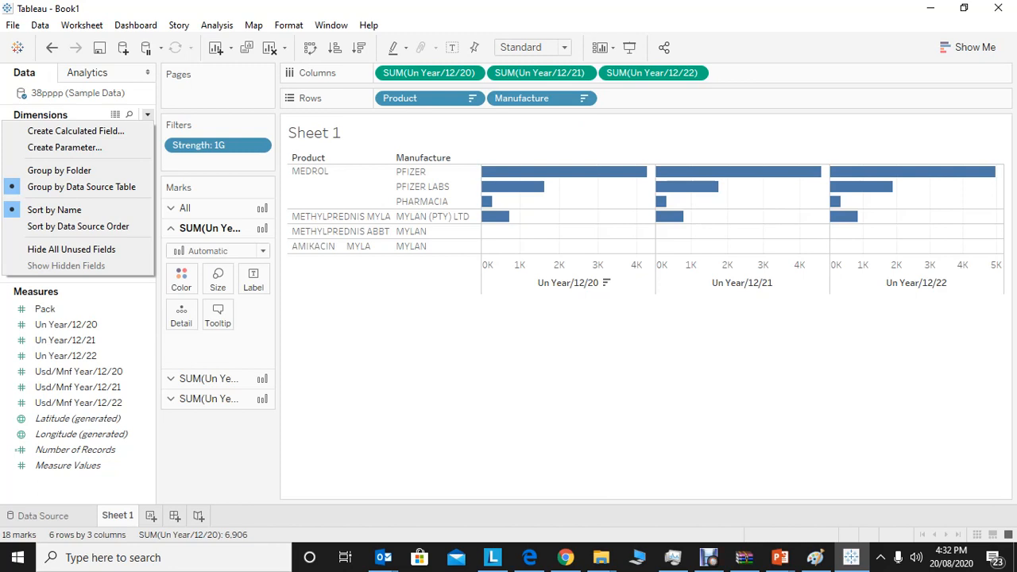
{"action": "key", "text": "Escape"}
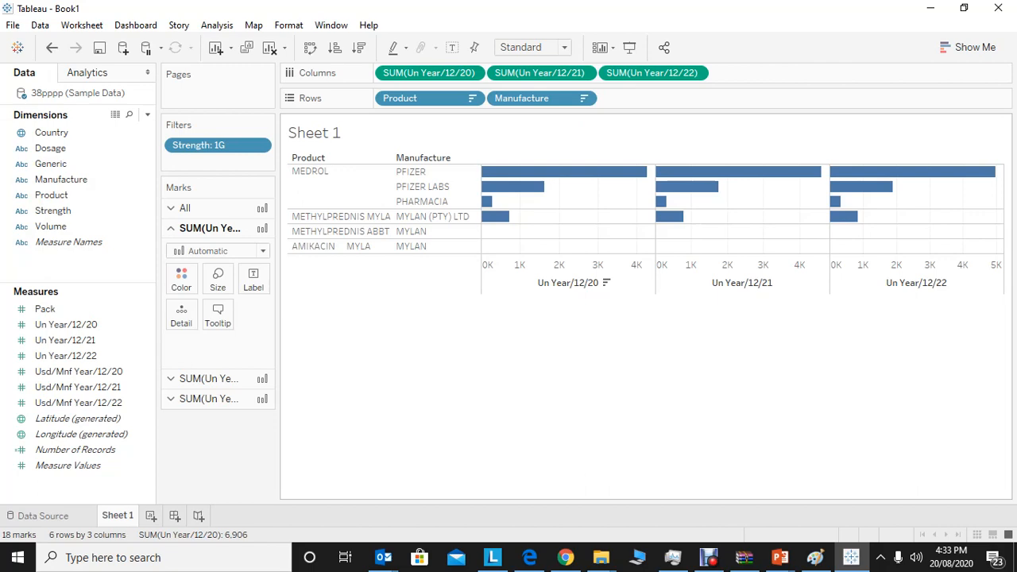
Check the source data table, return to Sheet 1 and show value labels on the bars.
{"action": "left_click", "coordinate": [43, 515]}
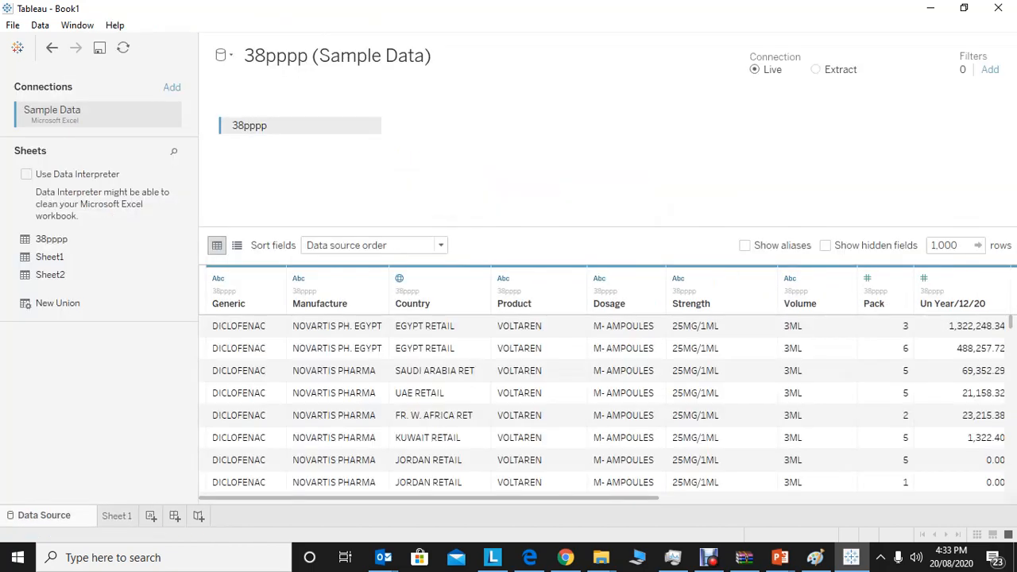
{"action": "left_click", "coordinate": [117, 516]}
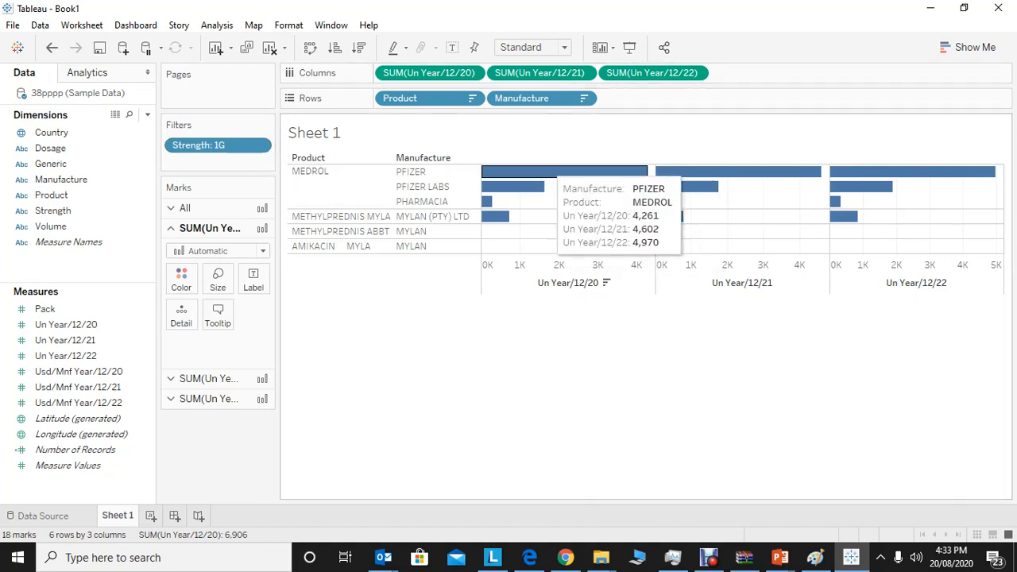
{"action": "left_click", "coordinate": [453, 47]}
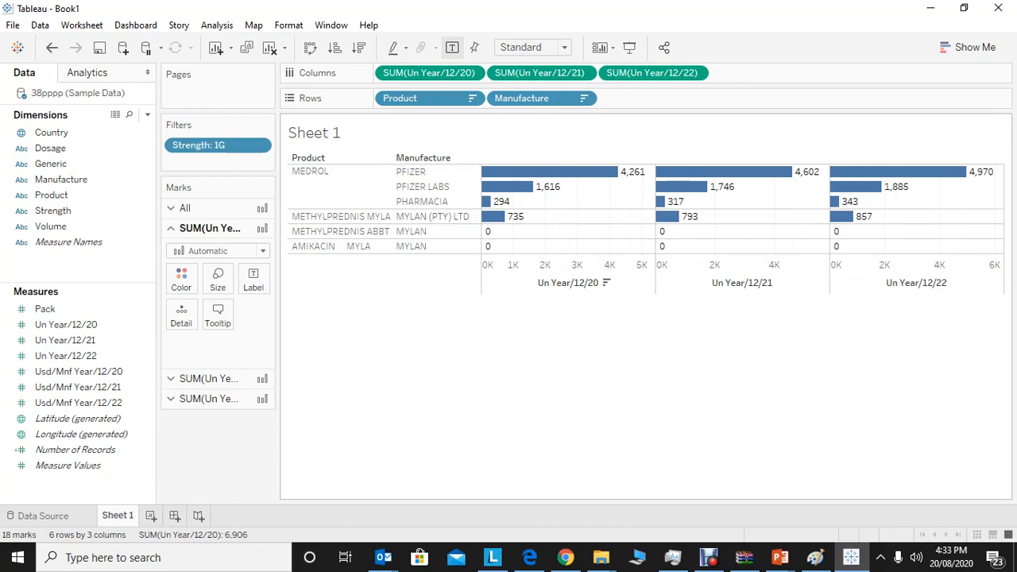
Try adding Average with 95% CI to the bar chart, and undo it.
{"action": "left_click", "coordinate": [88, 72]}
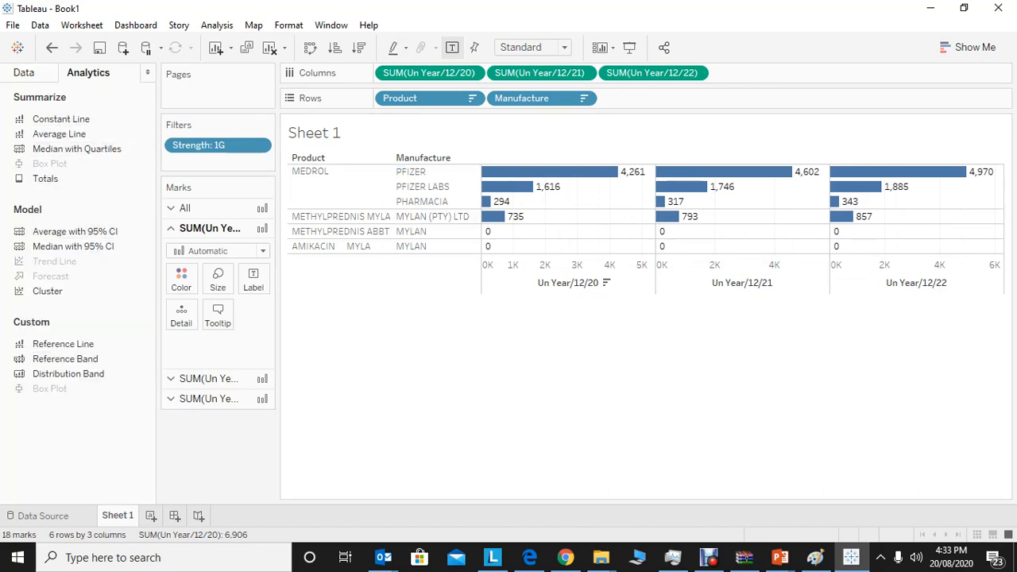
{"action": "left_click_drag", "start_coordinate": [75, 231], "coordinate": [433, 182]}
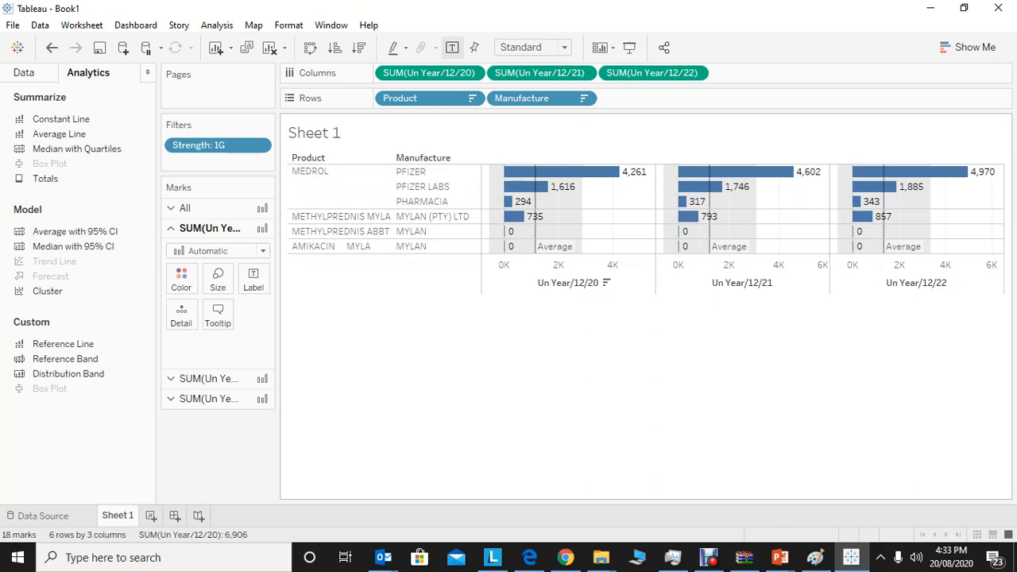
{"action": "key", "text": "ctrl+z"}
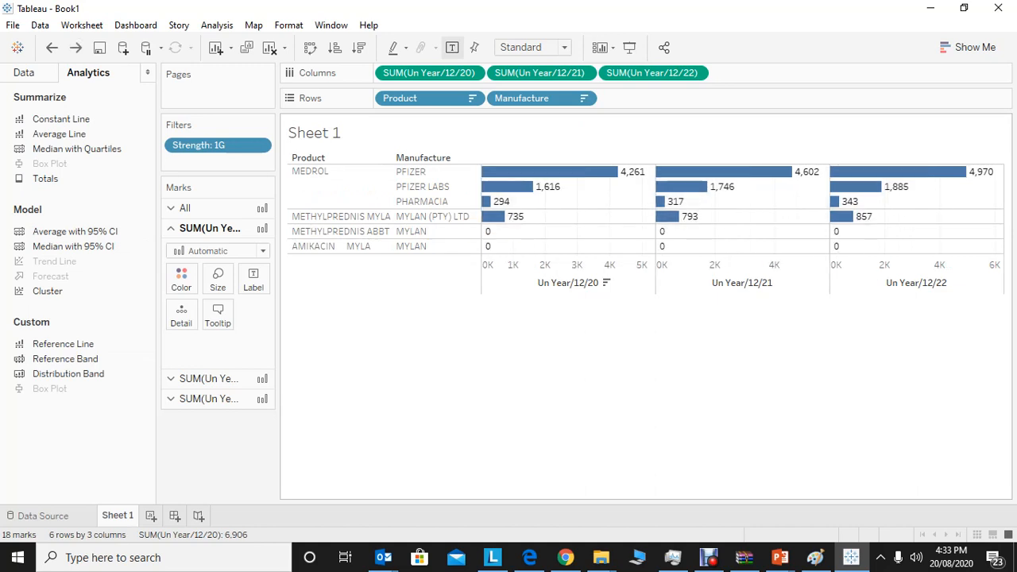